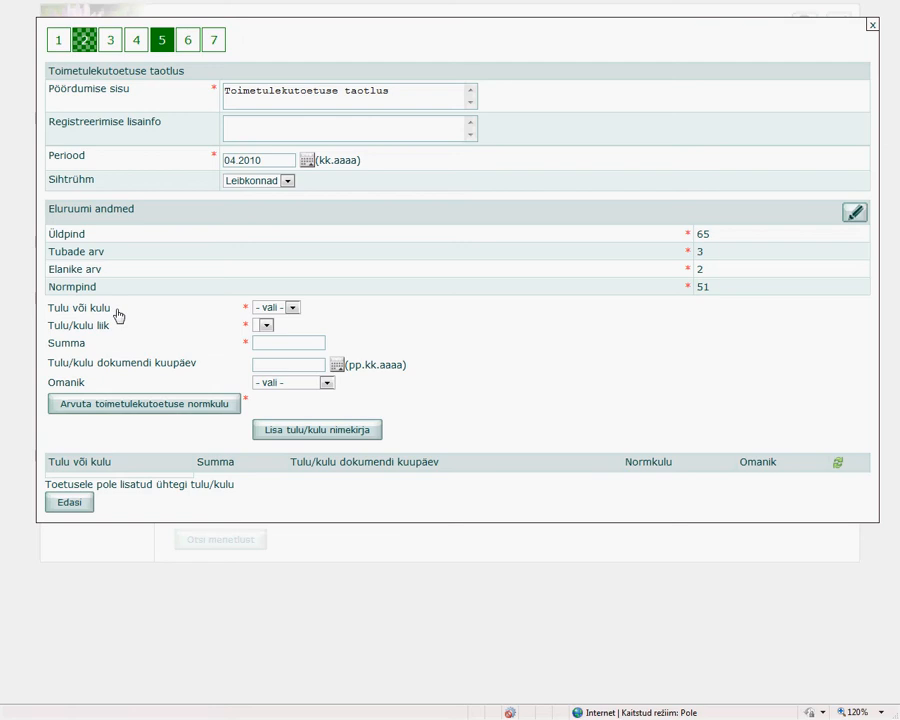
Fill in a new Kulu entry of type Korteriüür või hooldustasu with a sum of 900.
click(293, 313)
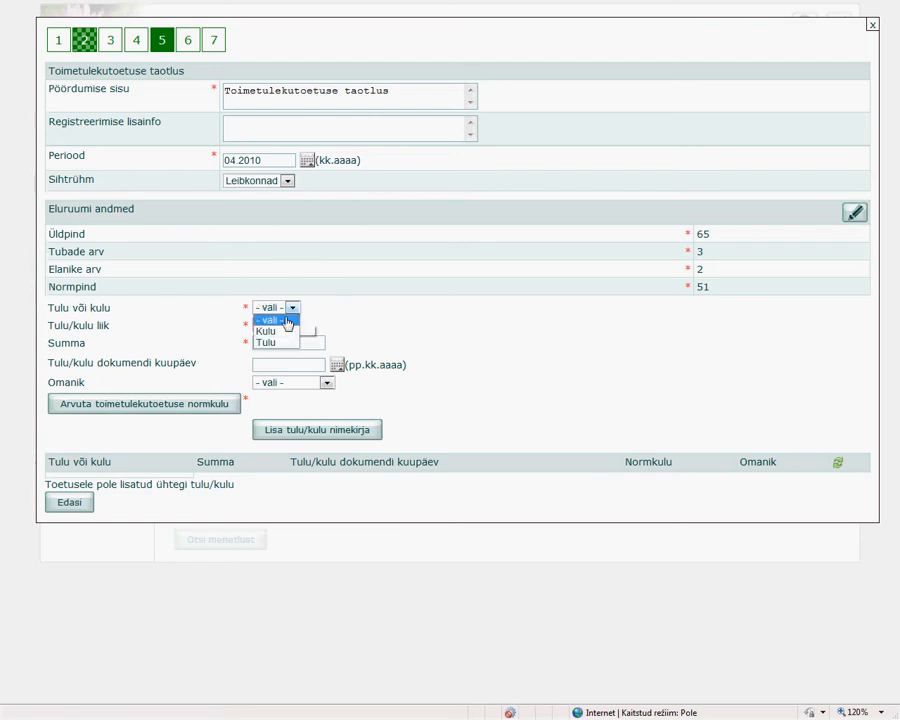
click(274, 332)
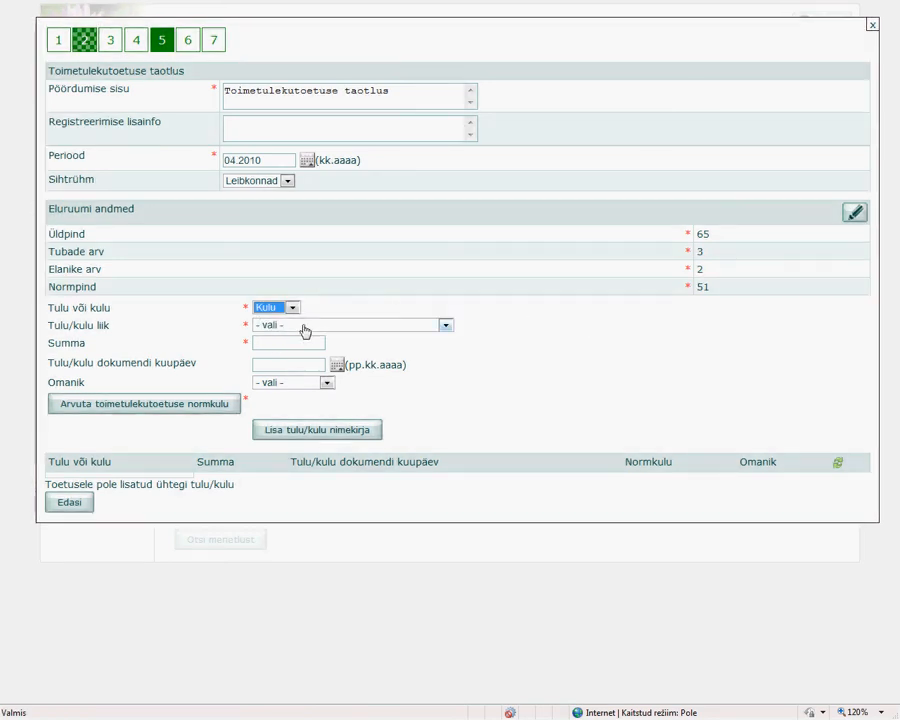
click(305, 329)
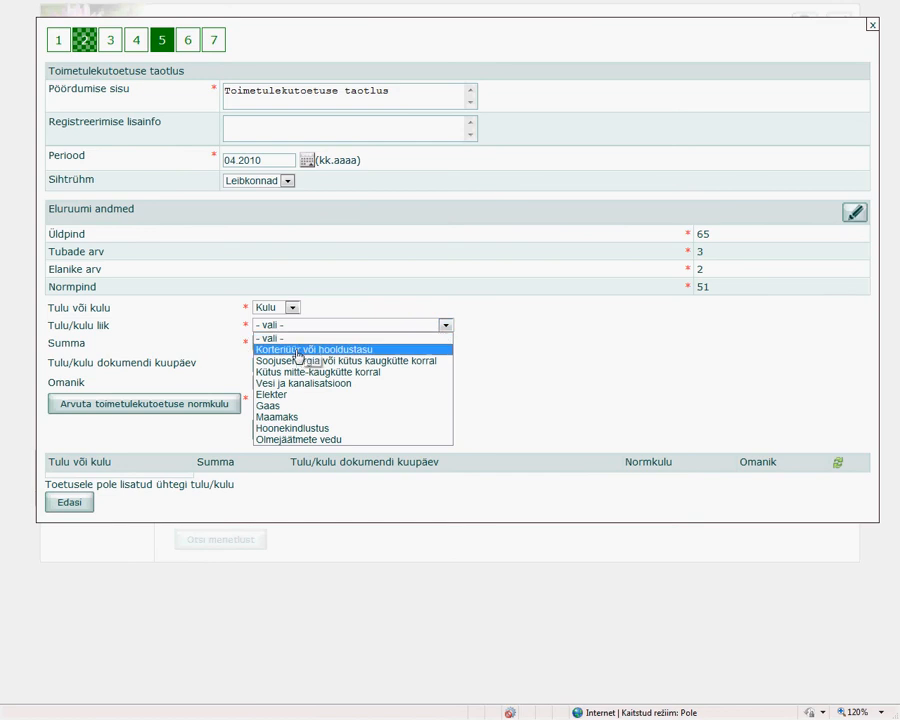
click(298, 350)
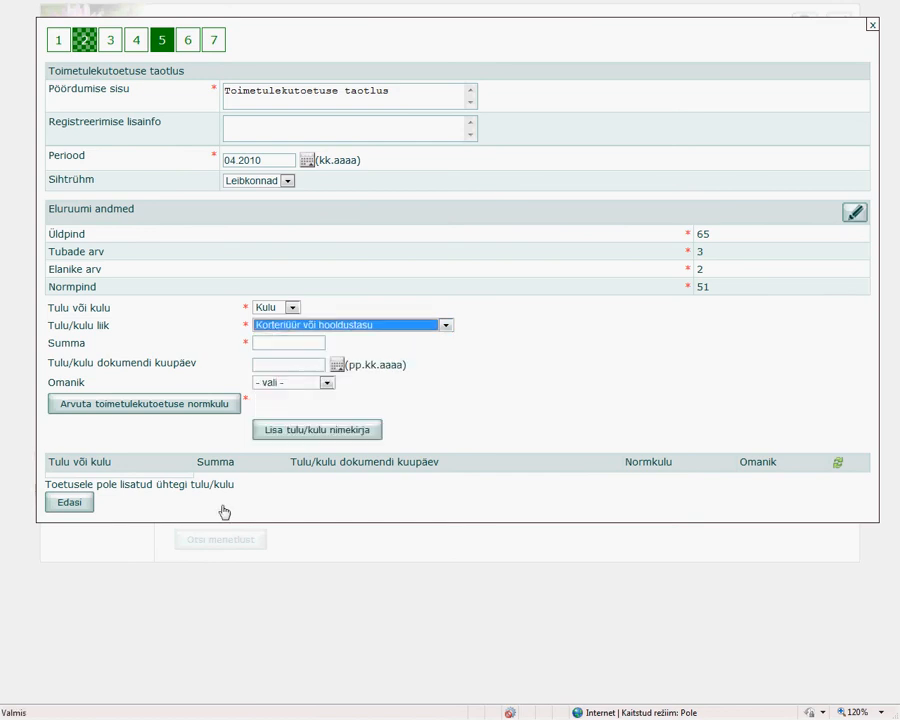
click(285, 345)
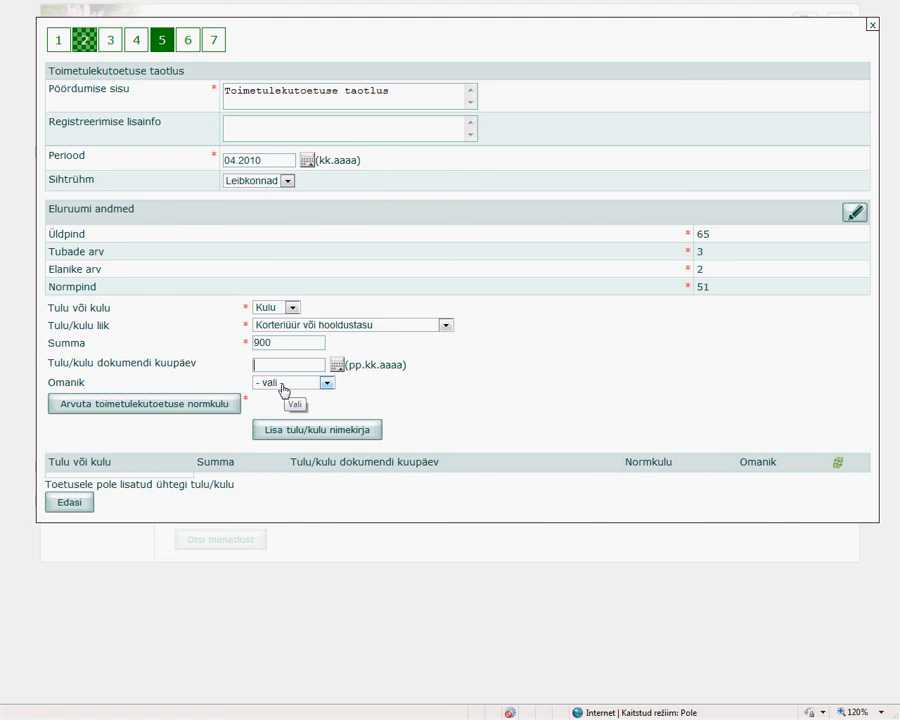
Calculate the norm cost of the rent expense and add it to the income/expense list without an owner.
click(284, 388)
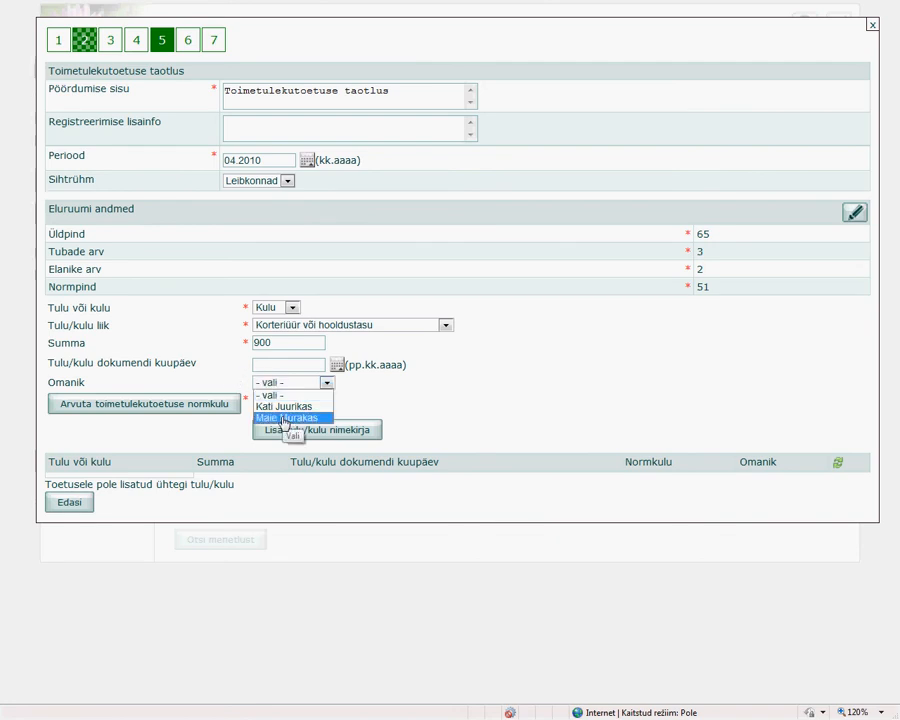
click(218, 378)
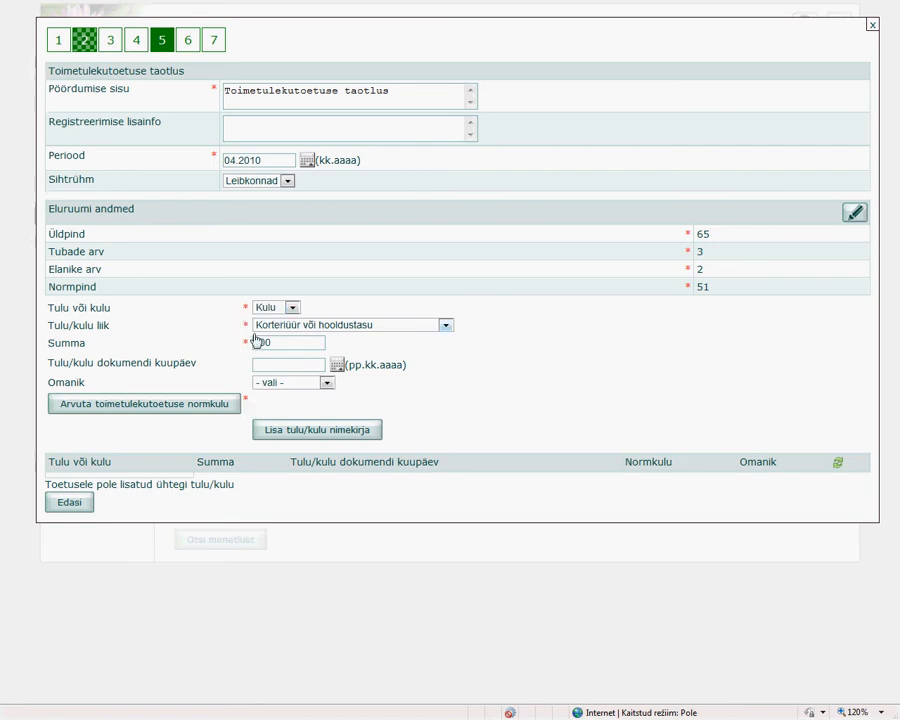
click(168, 404)
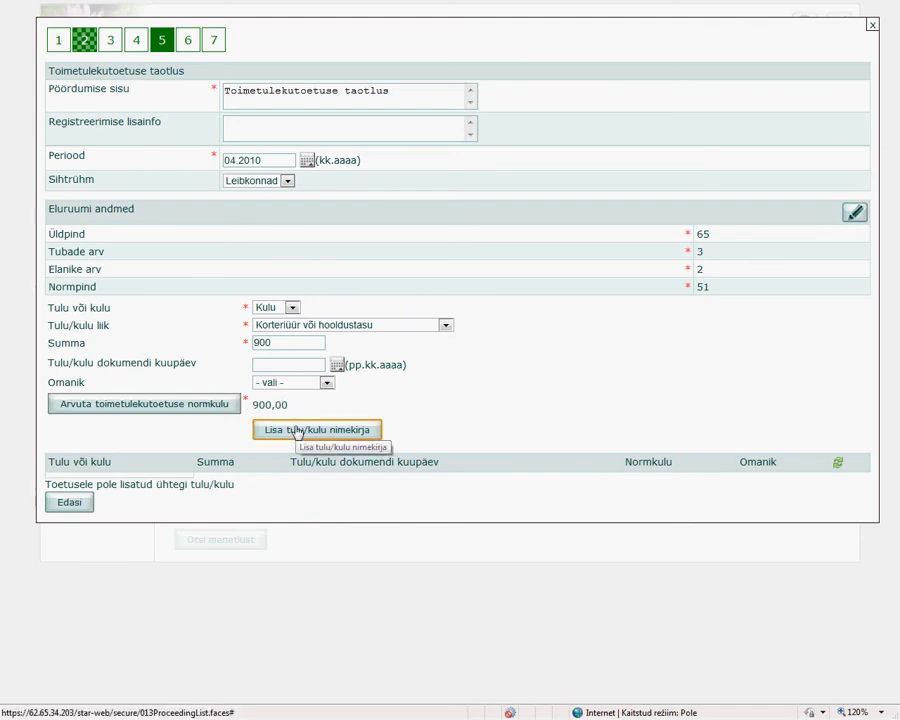
click(297, 430)
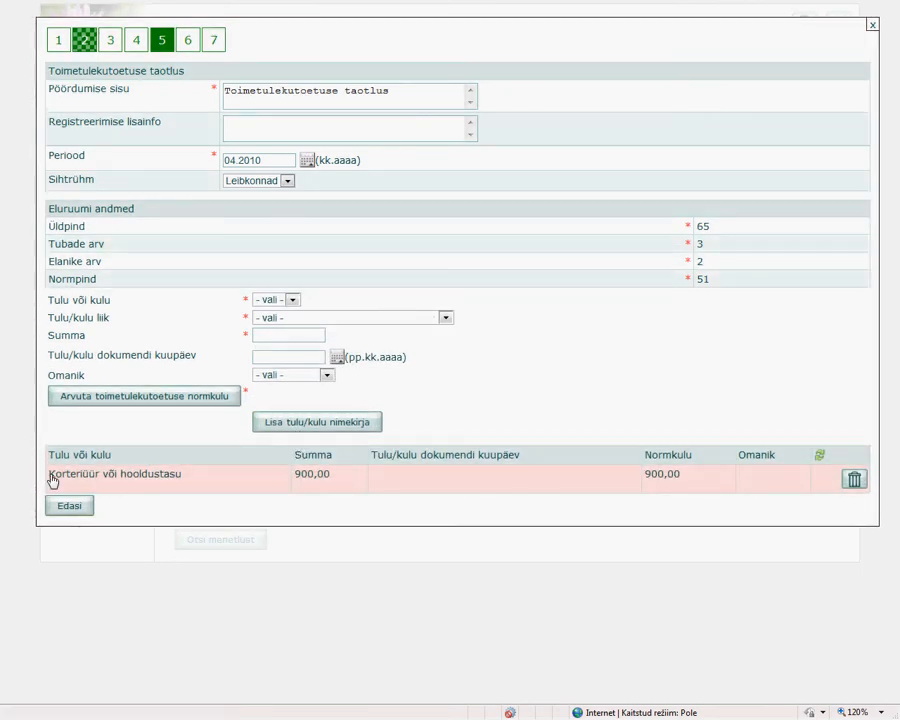
drag(52, 484, 778, 488)
click(633, 518)
Fill in a second Kulu entry of type Elekter with a sum of 460.
click(294, 302)
click(282, 325)
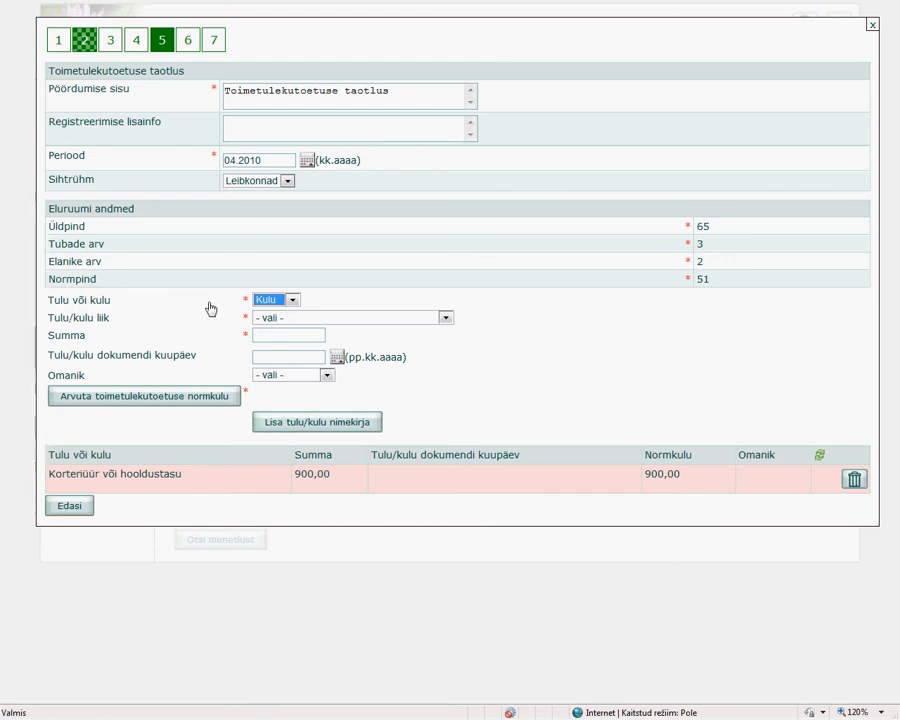
drag(50, 476, 707, 486)
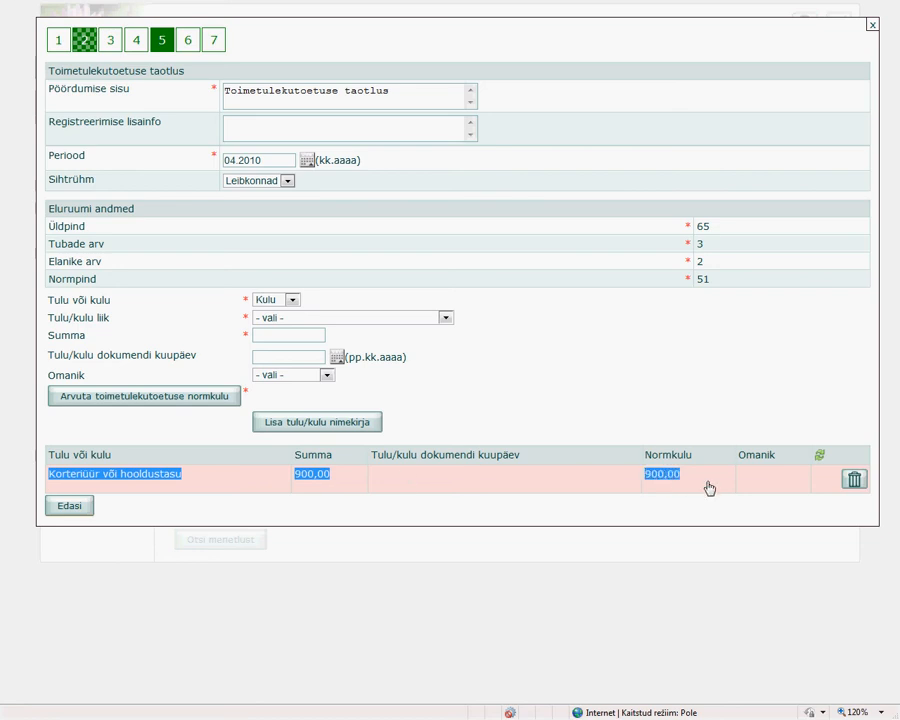
click(435, 492)
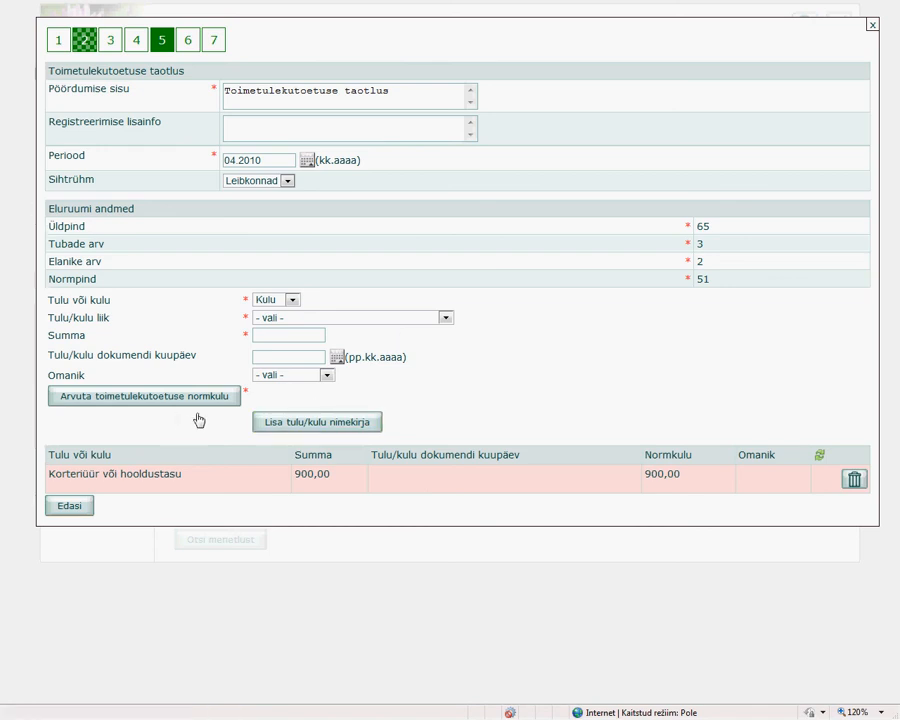
click(327, 318)
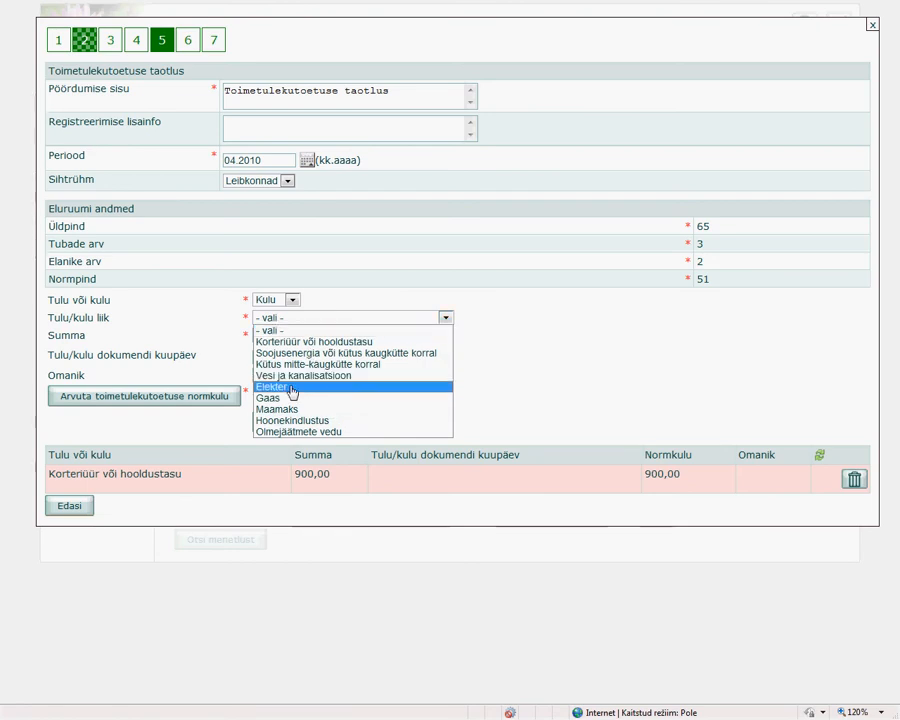
click(287, 386)
click(288, 335)
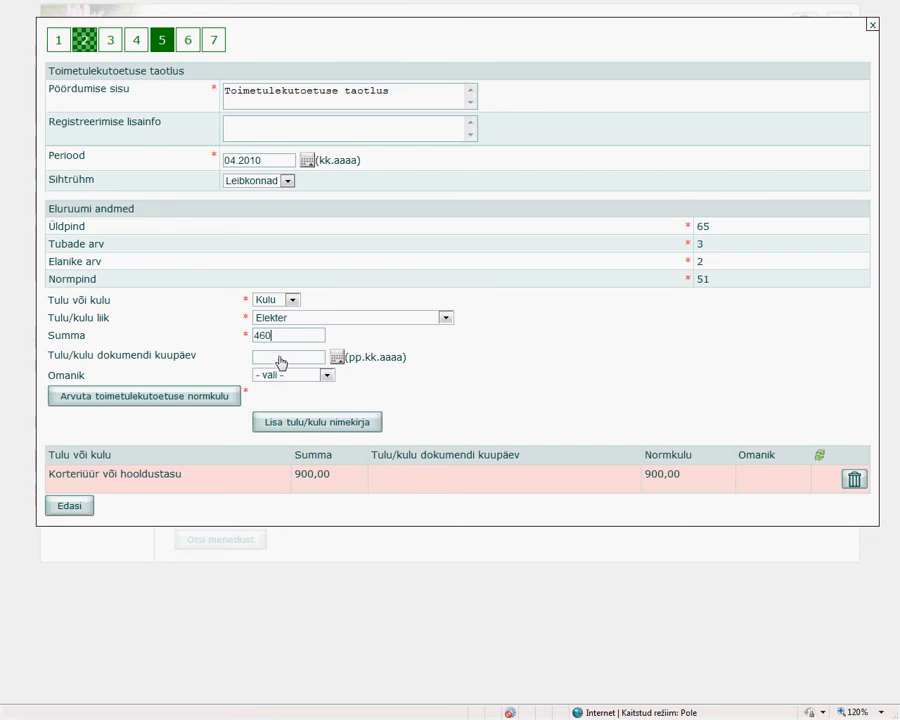
Set the electricity expense's document date to 02.04.2010 and its owner to the first listed household member.
click(335, 360)
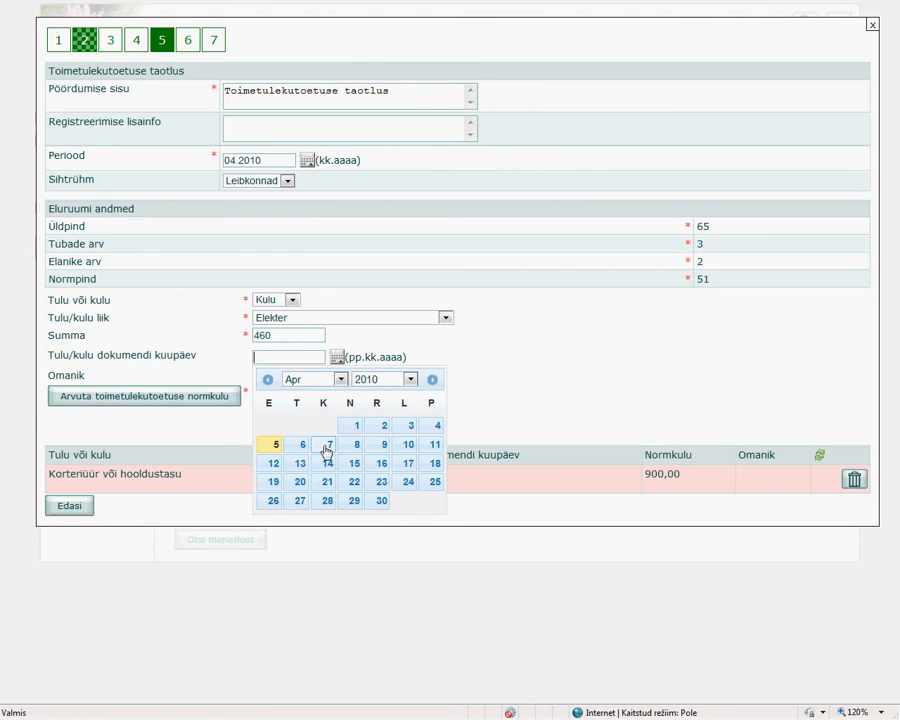
click(381, 428)
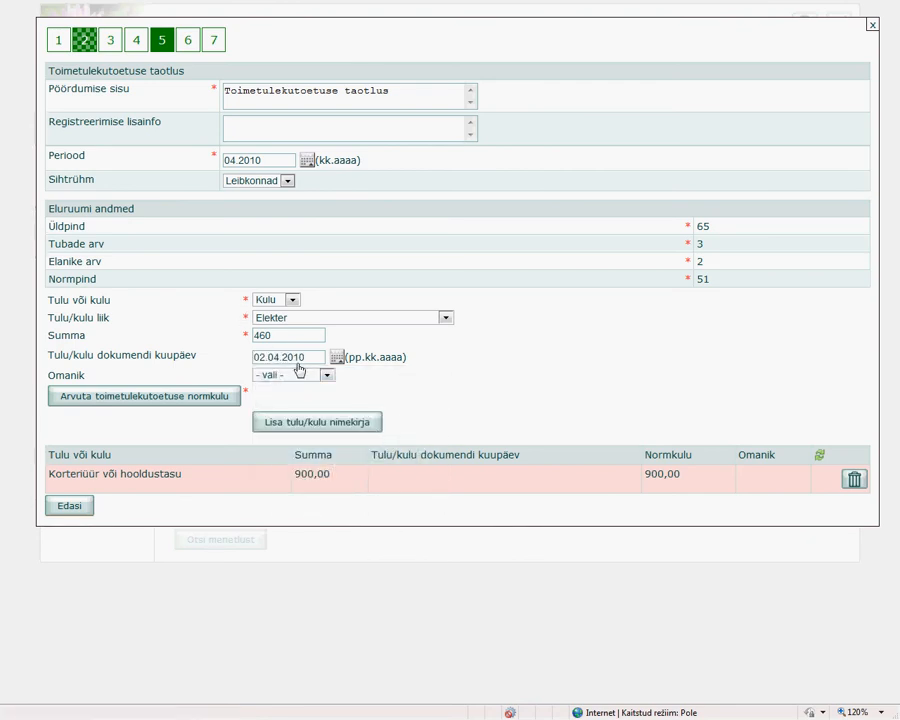
click(326, 376)
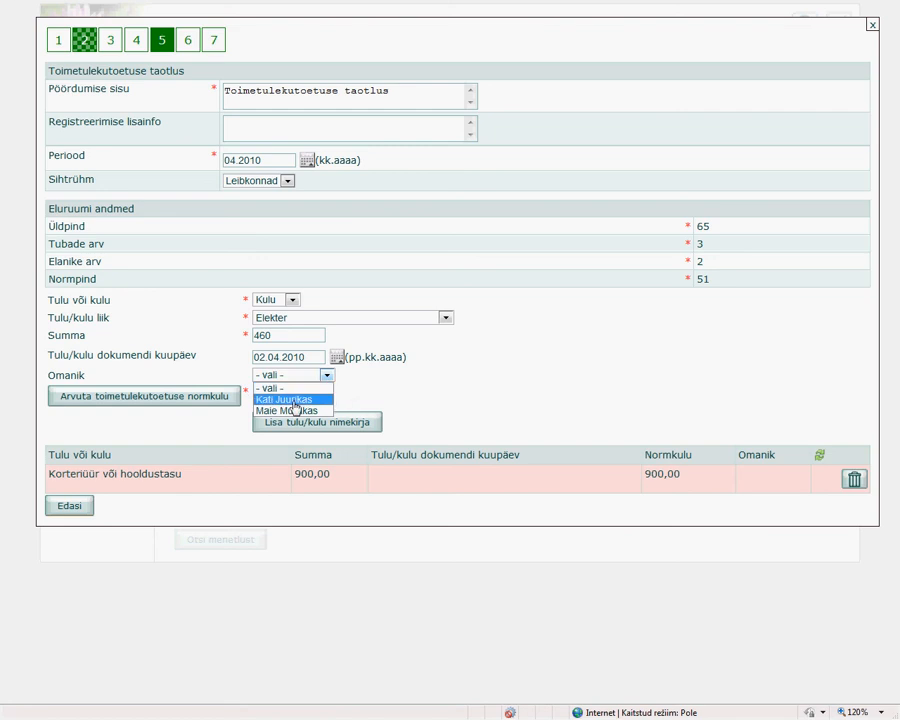
click(286, 401)
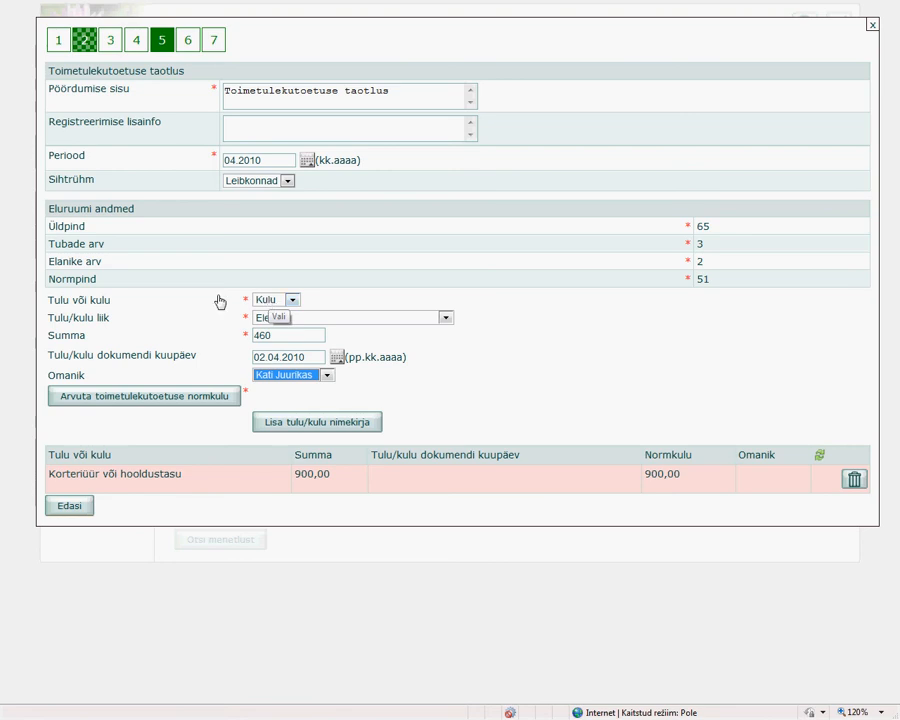
Calculate the norm cost of the electricity expense and add the expense to the list.
click(140, 399)
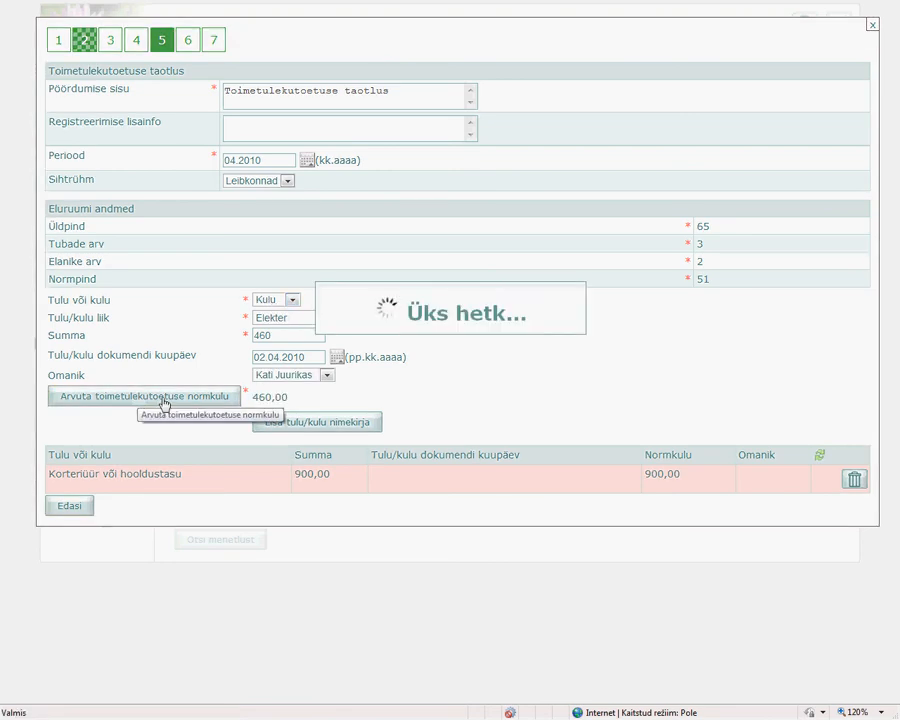
drag(285, 400, 257, 400)
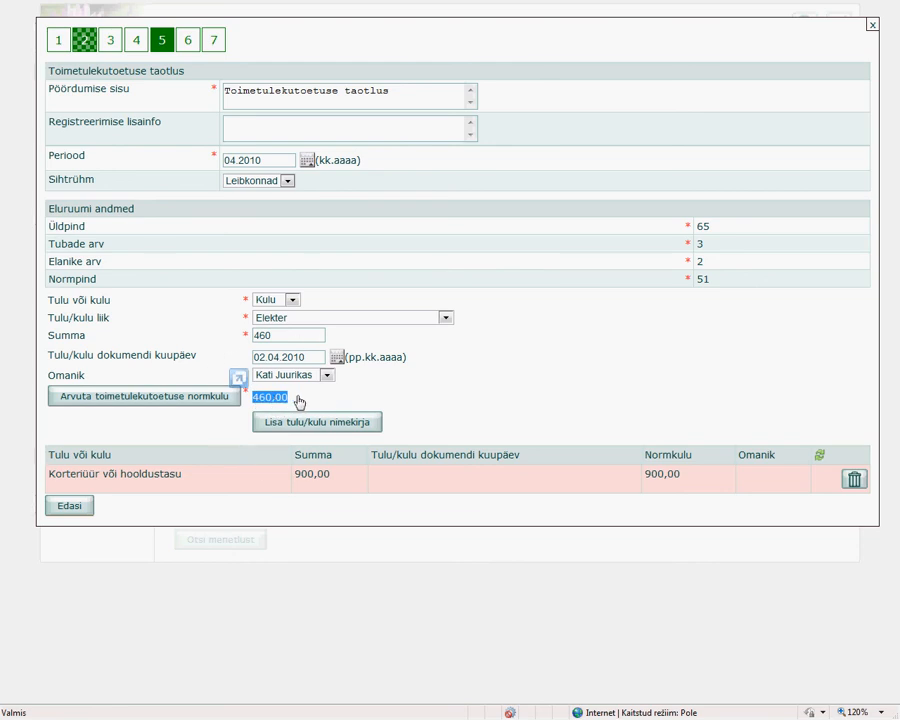
click(301, 402)
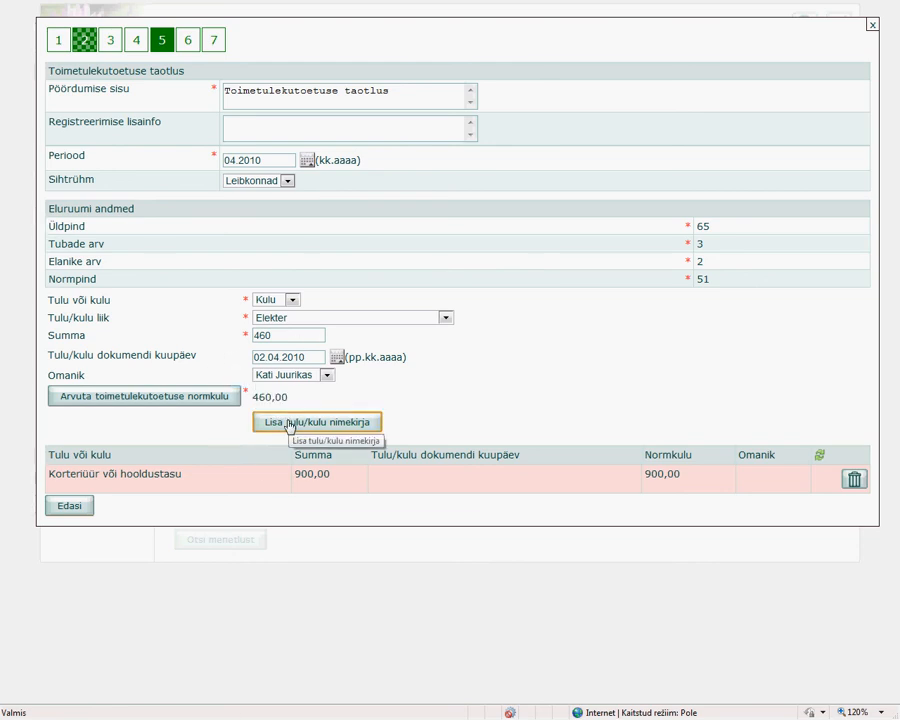
click(288, 424)
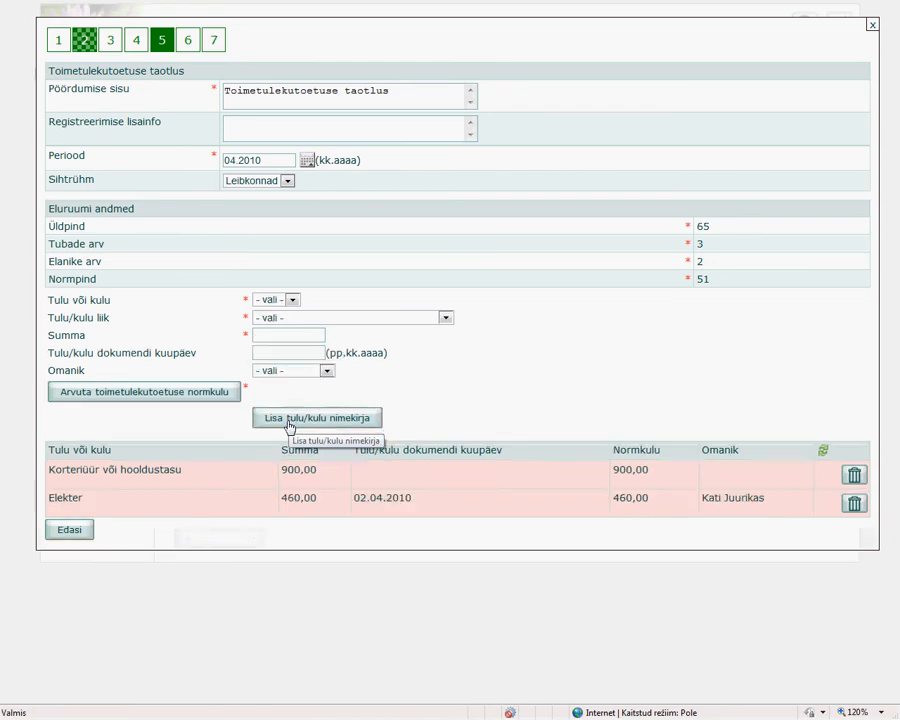
Fill in a Tulu entry of type Töötutoetus with a sum of 900.
click(294, 300)
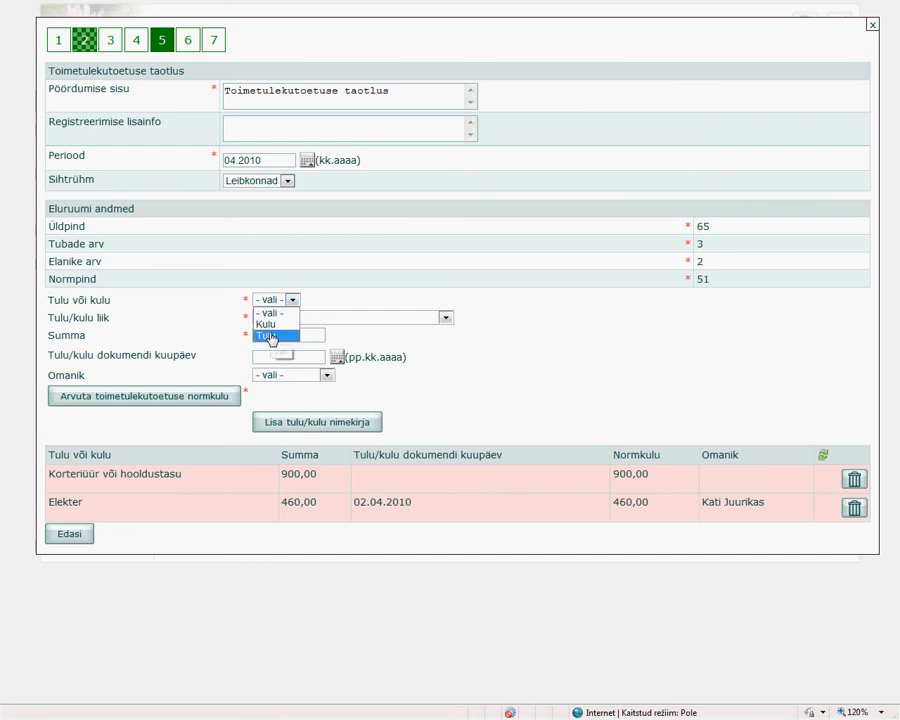
click(272, 337)
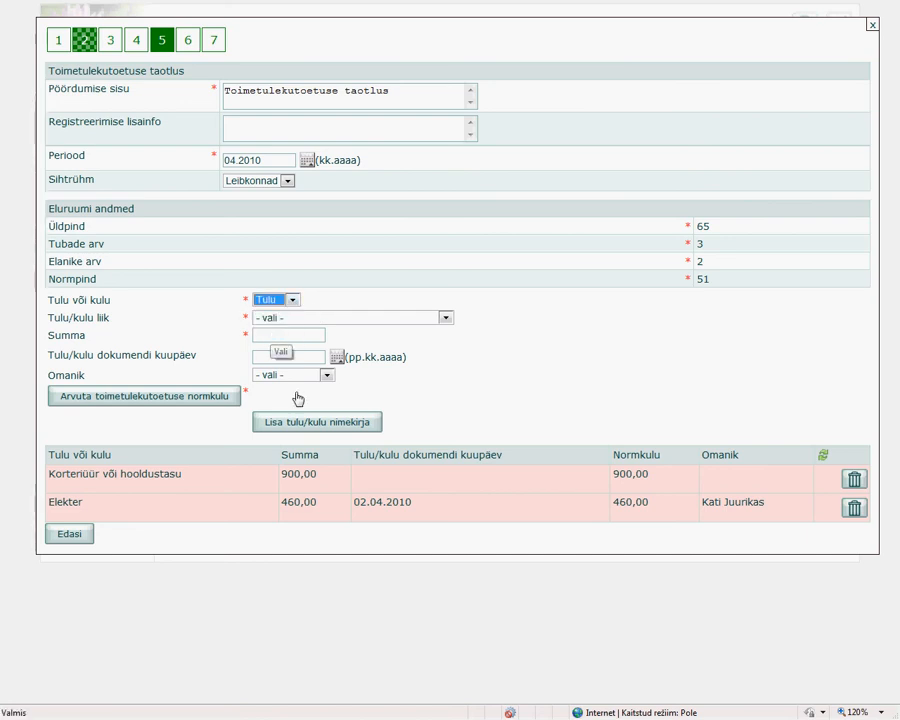
click(338, 318)
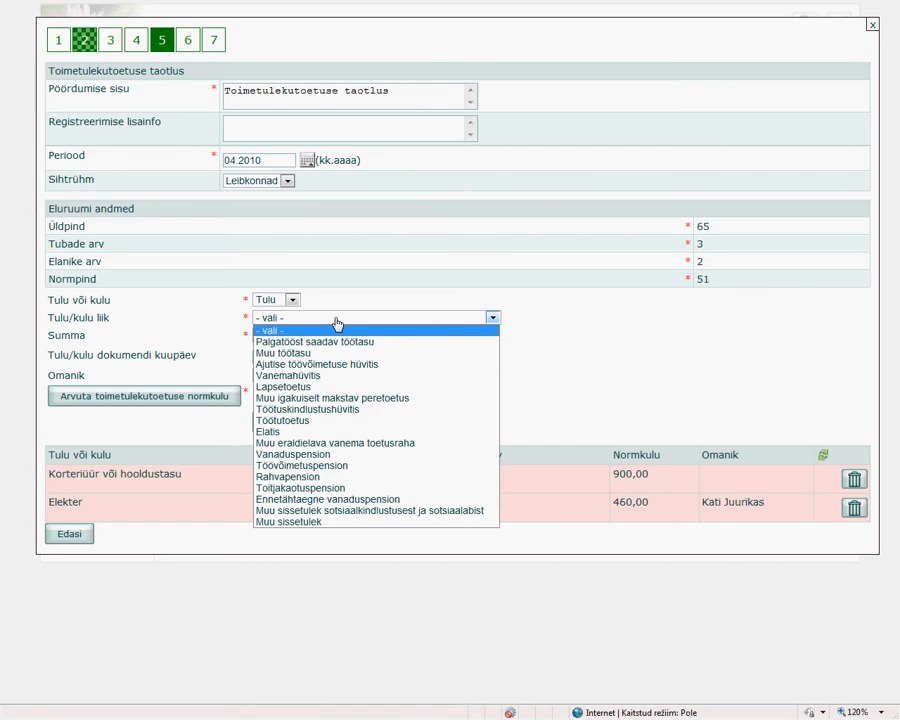
click(307, 421)
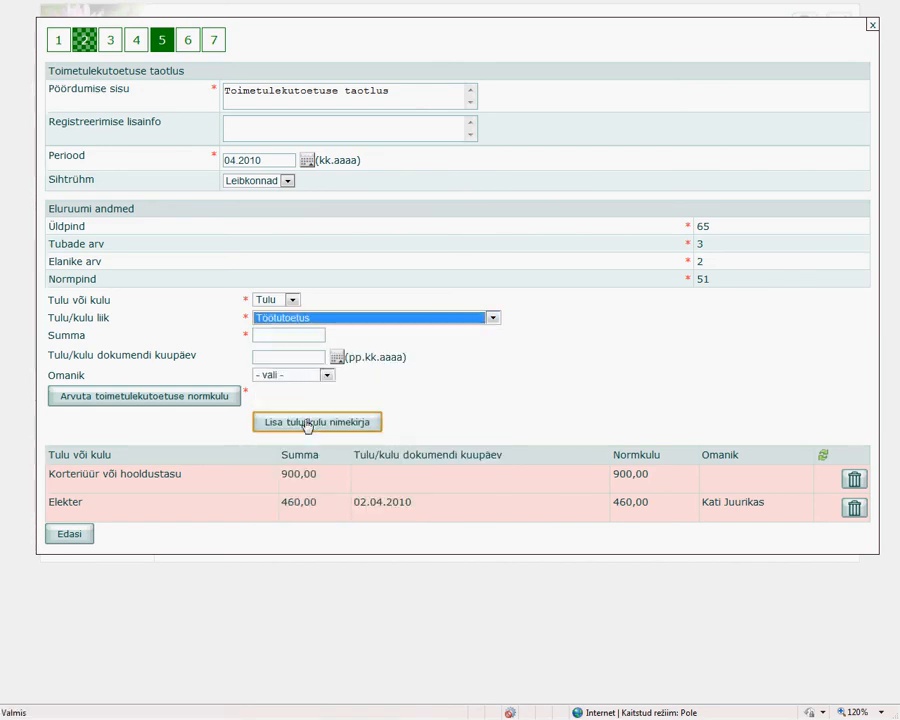
click(278, 340)
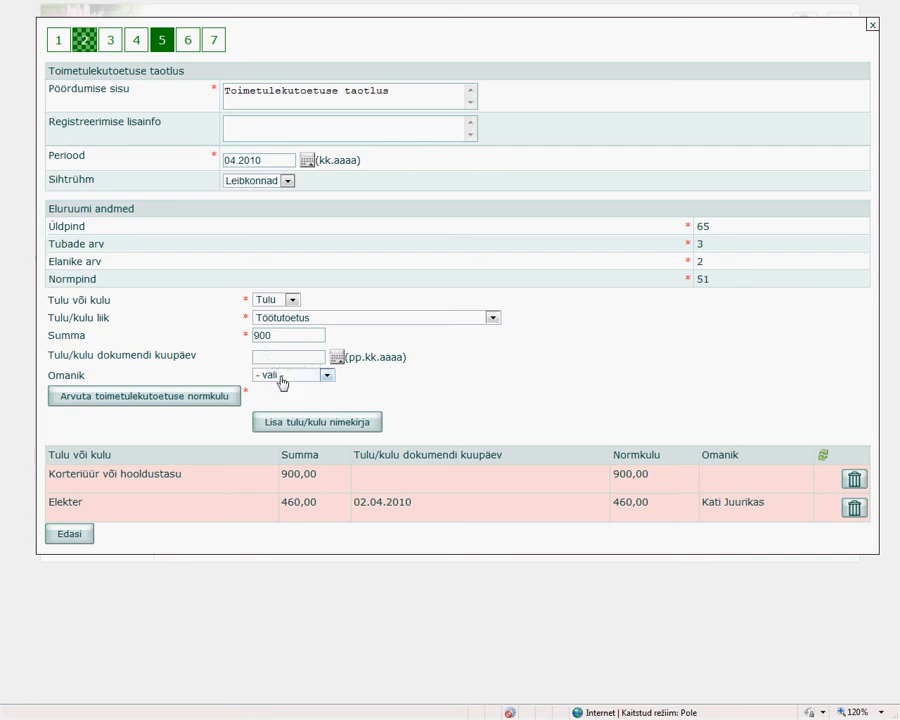
Assign the Töötutoetus income to the second listed household member and add it to the list.
click(282, 379)
click(282, 410)
click(301, 429)
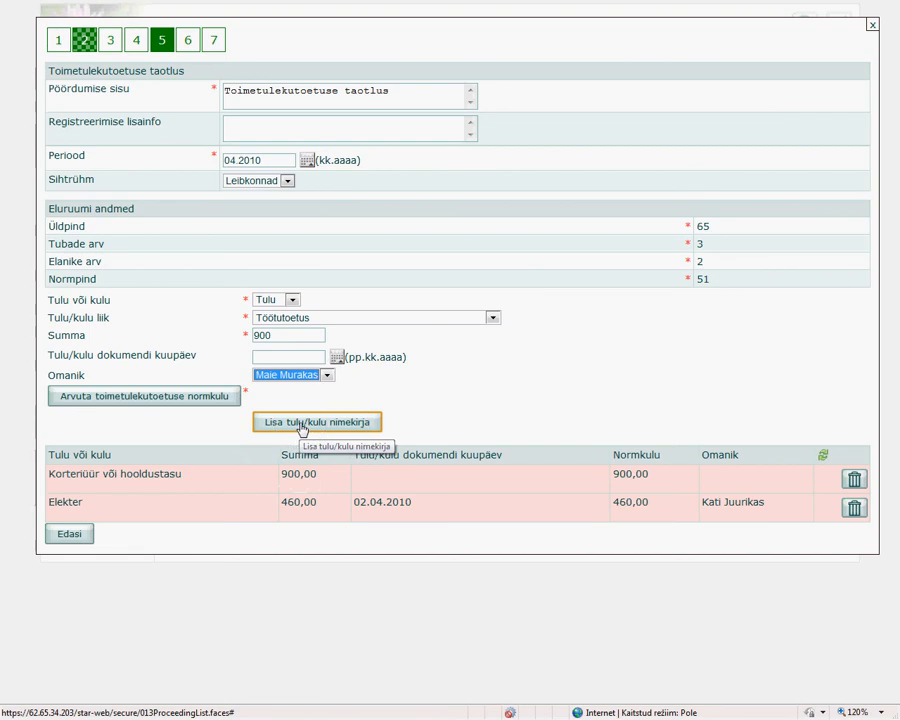
click(300, 421)
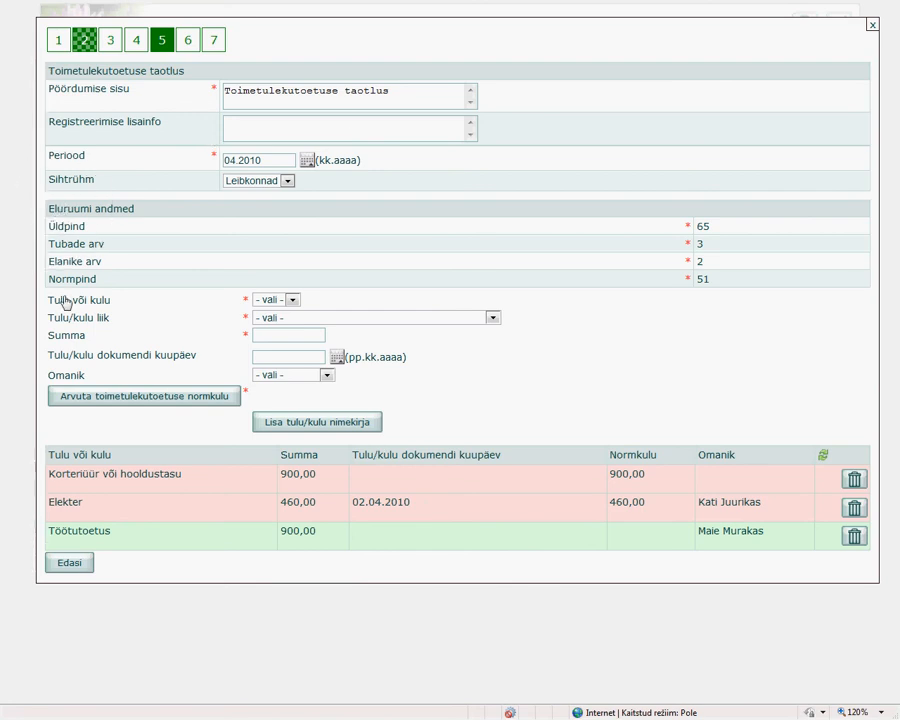
Proceed to stage 6 of the application and review the calculated subsistence benefit value.
click(84, 455)
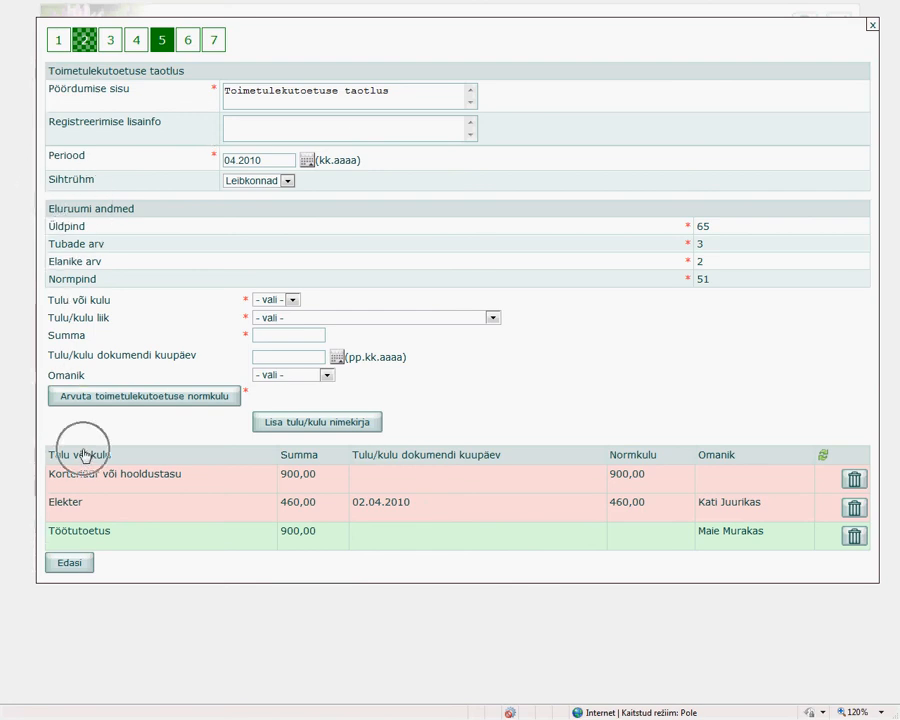
click(70, 565)
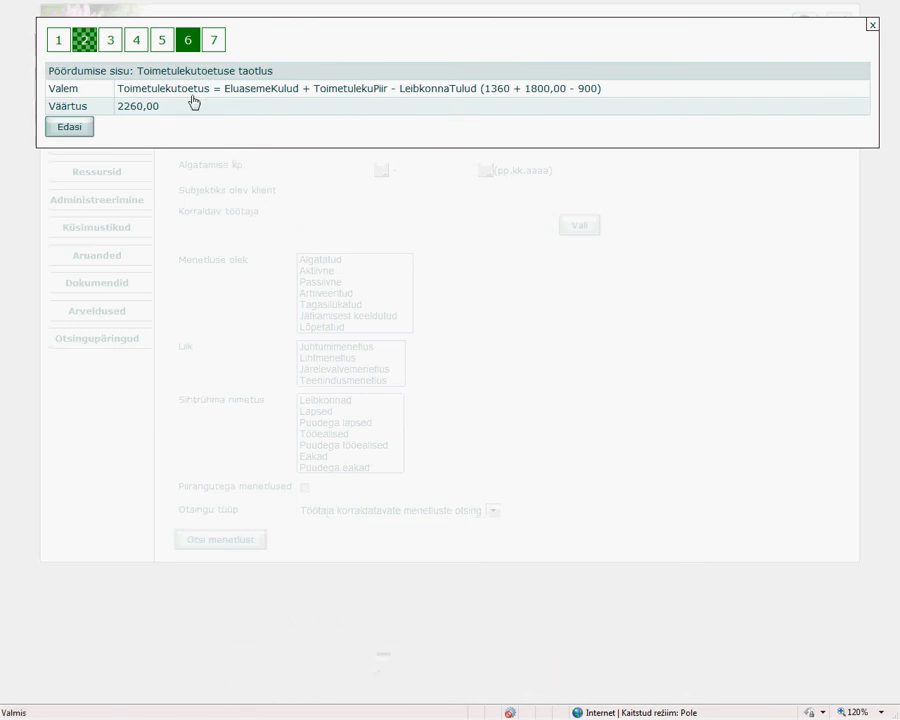
drag(163, 112, 136, 115)
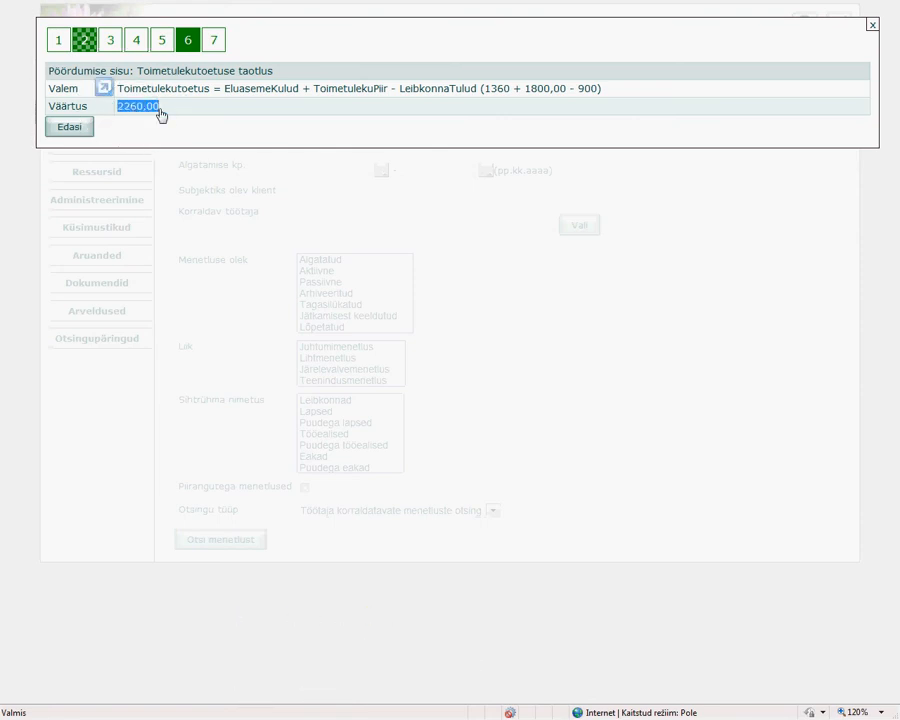
click(179, 113)
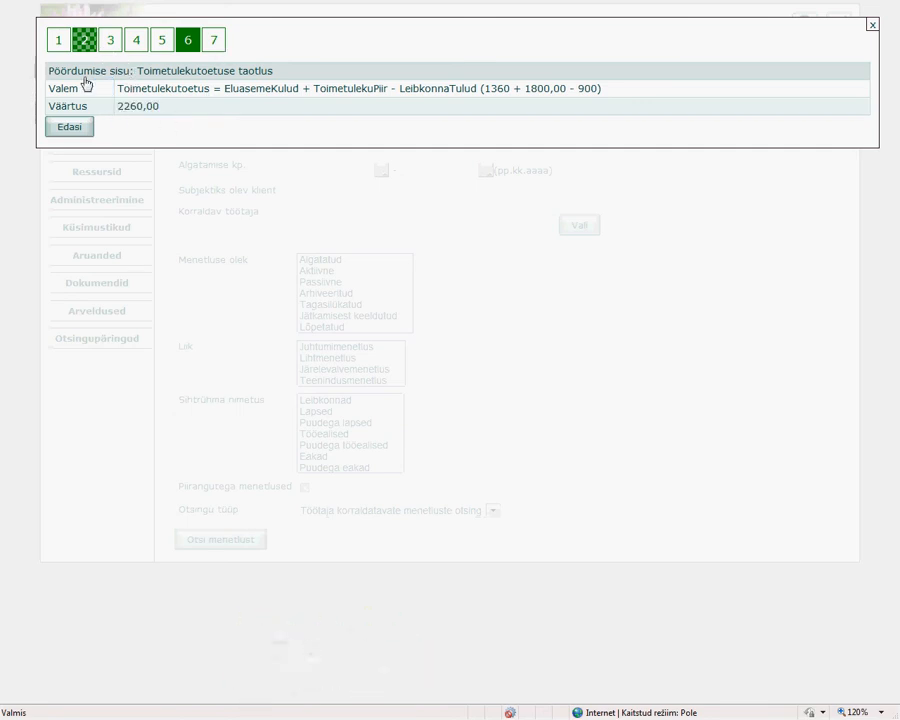
Proceed to stage 7, keep Ülekandega as the payout method, enter the account number and choose Swedbank as the bank.
click(70, 129)
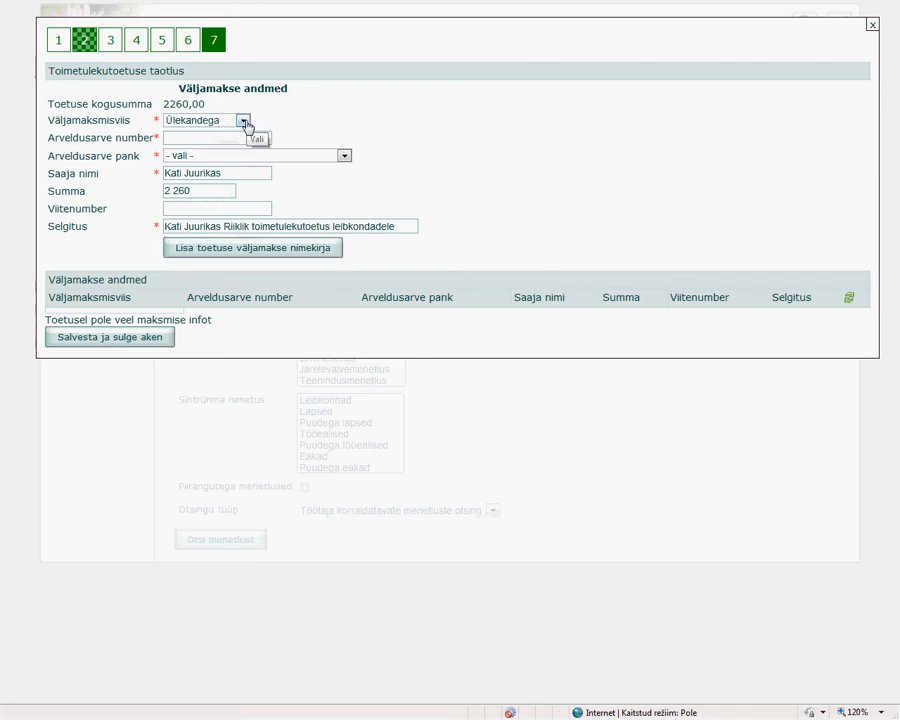
click(243, 121)
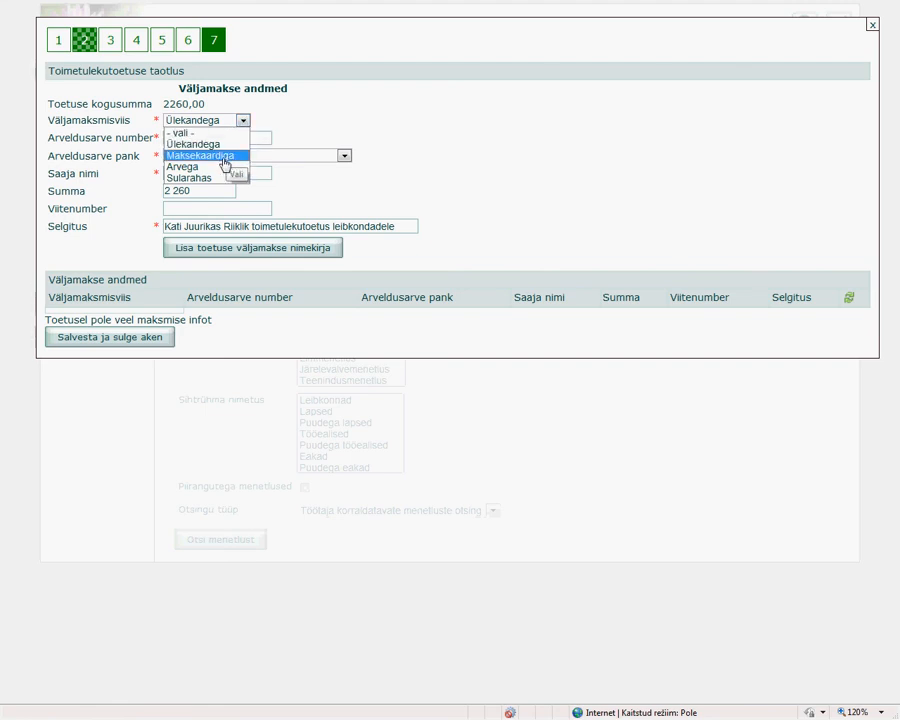
click(216, 145)
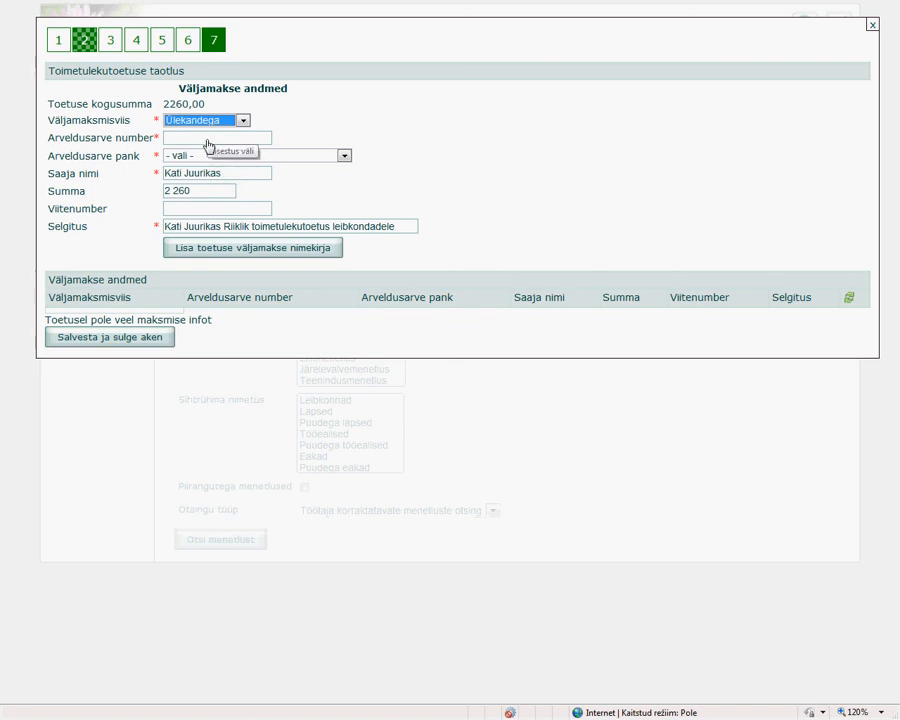
click(236, 140)
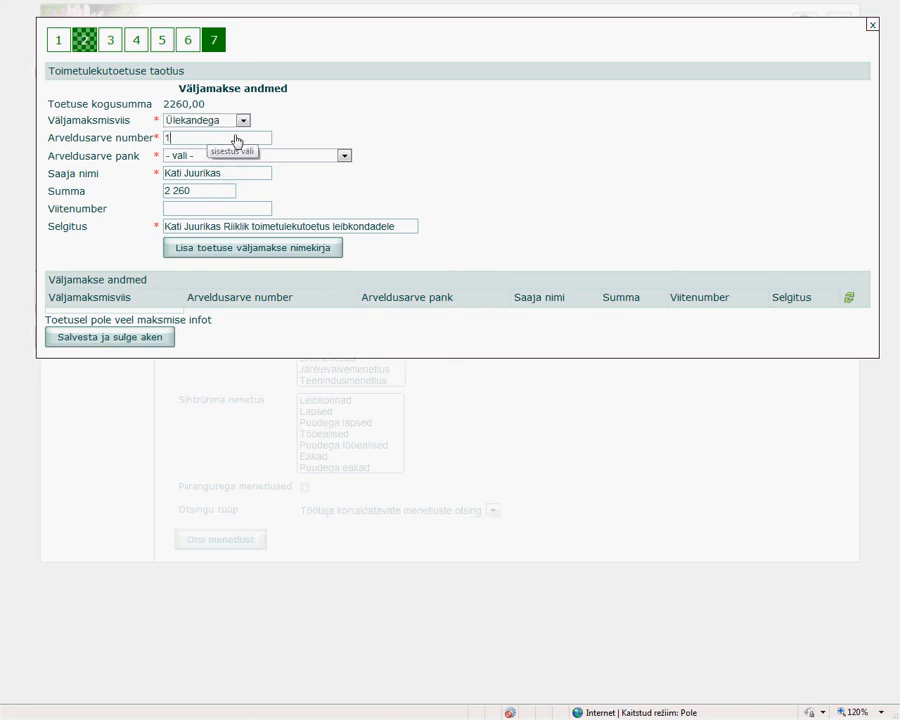
text(123123)
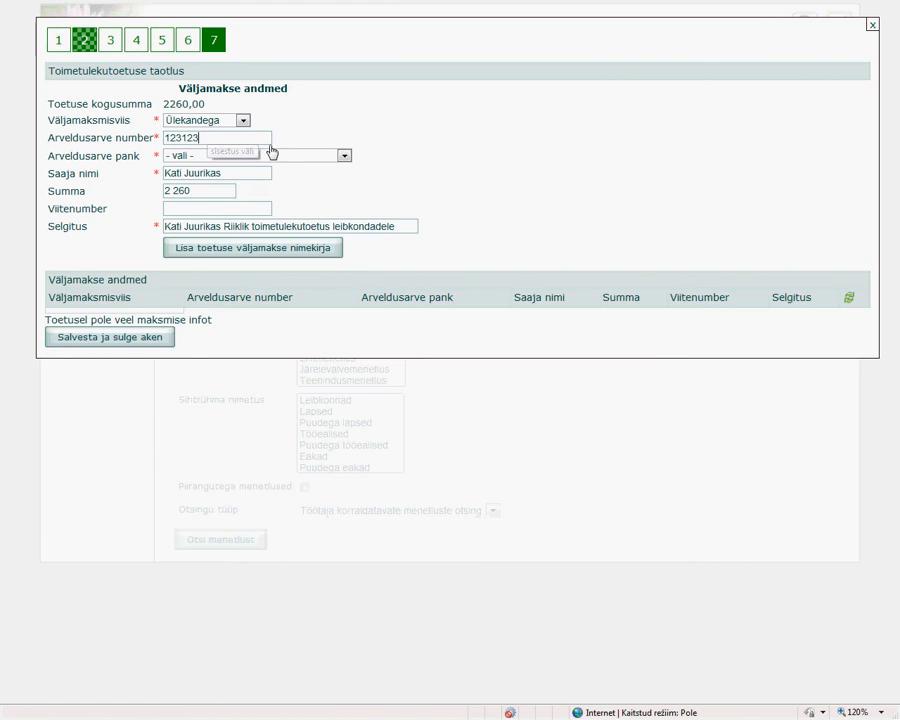
click(344, 156)
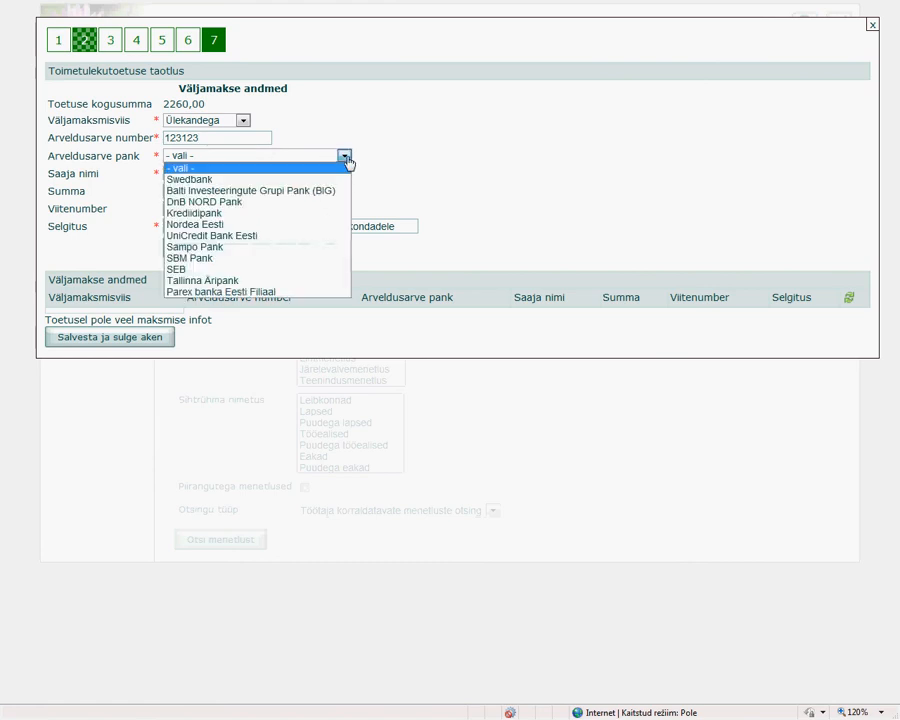
click(271, 180)
Check the prefilled recipient, sum and explanation, leave the reference number empty and add the payout to the benefit payout list.
drag(244, 184, 135, 177)
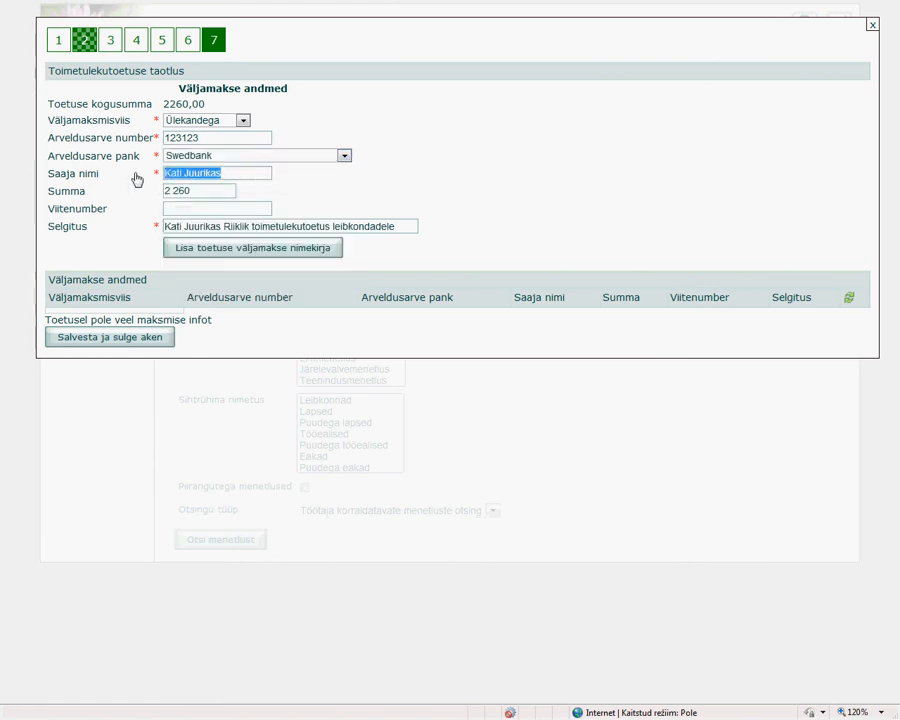
drag(199, 191, 157, 197)
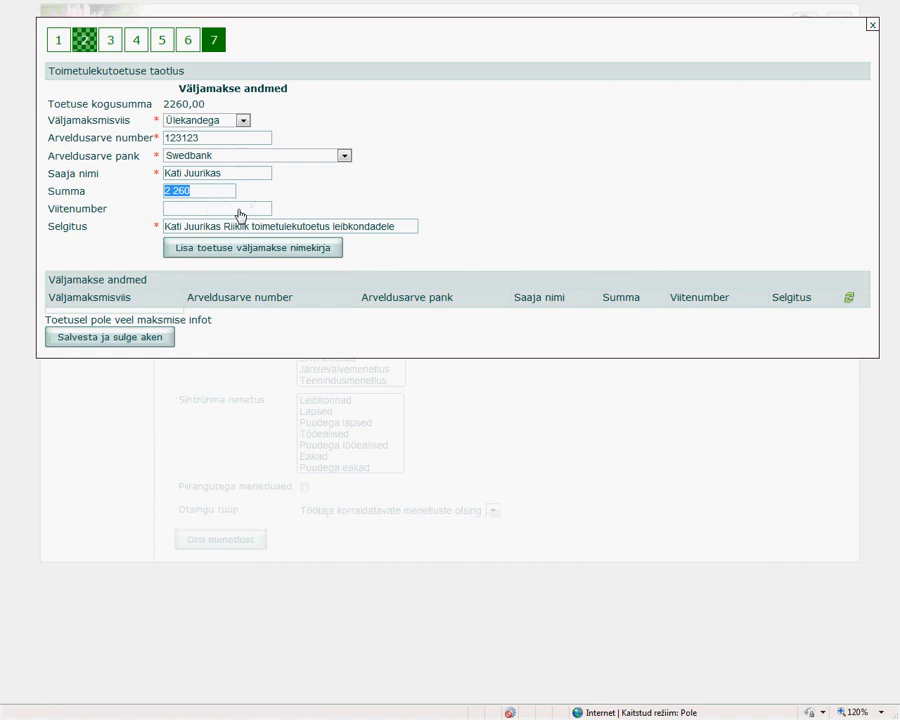
click(221, 212)
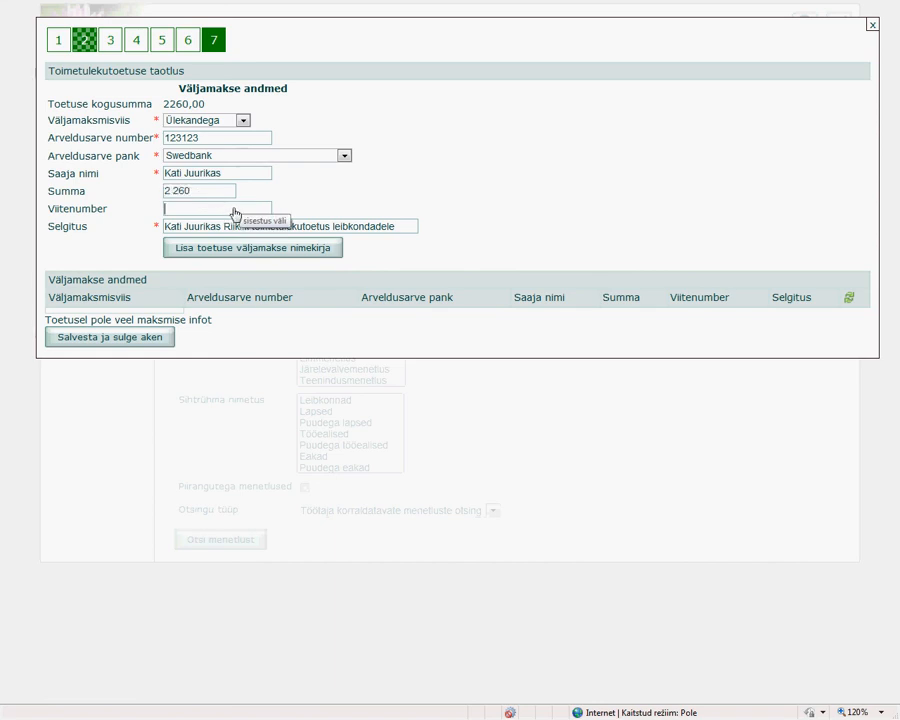
drag(398, 229, 168, 237)
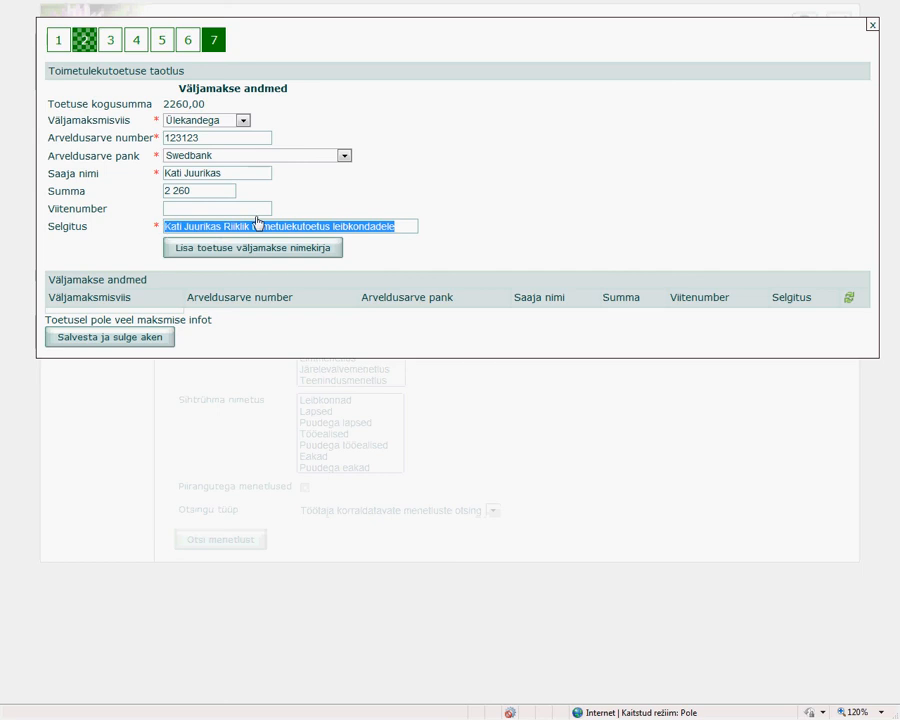
click(452, 211)
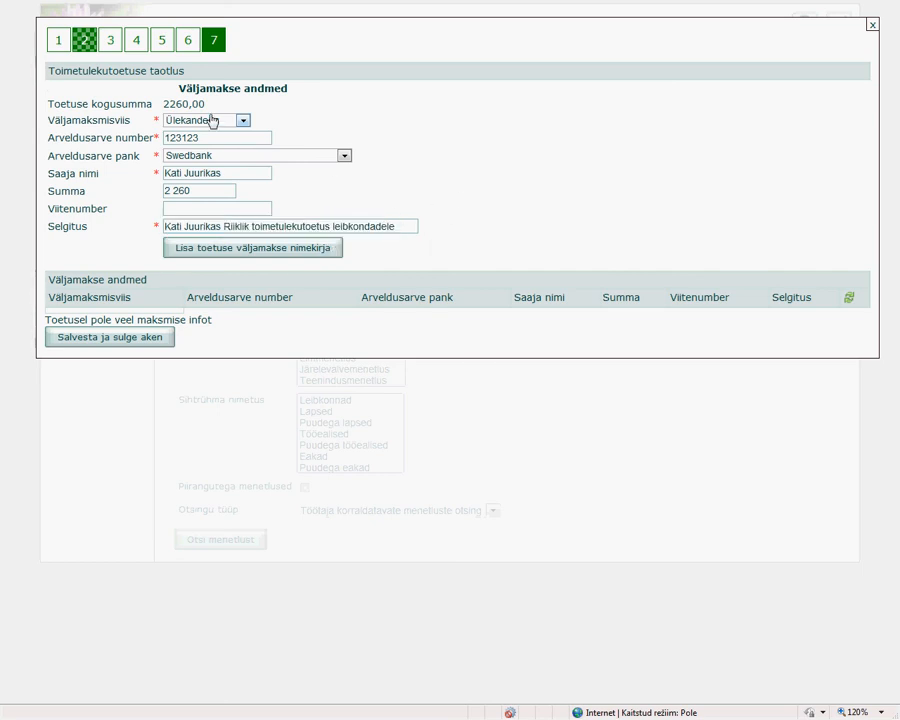
click(211, 250)
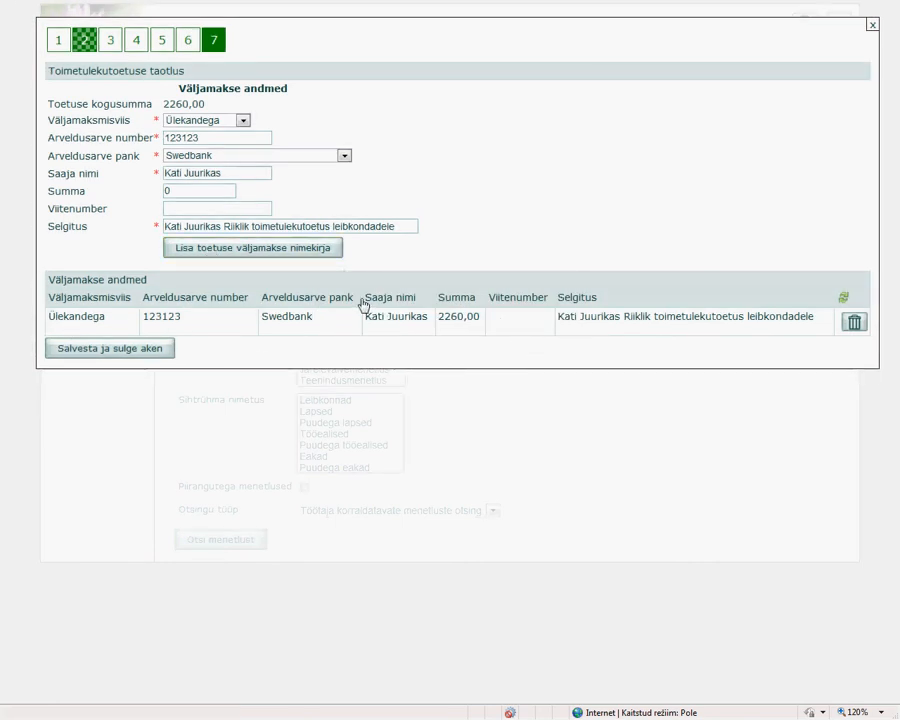
Check the remaining payout sum, and save the application and close its window.
double_click(165, 193)
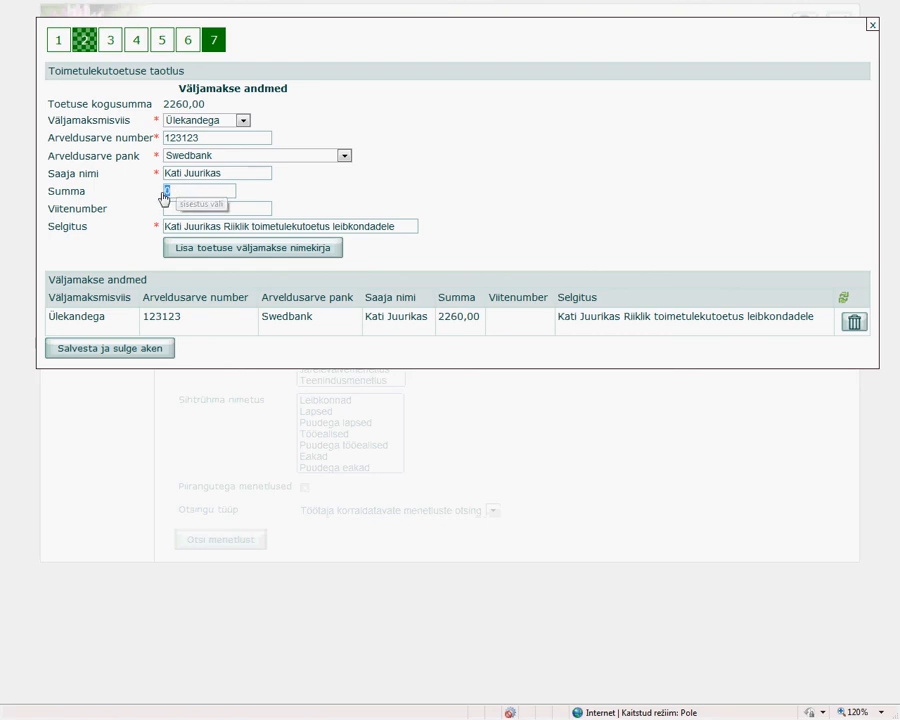
click(205, 192)
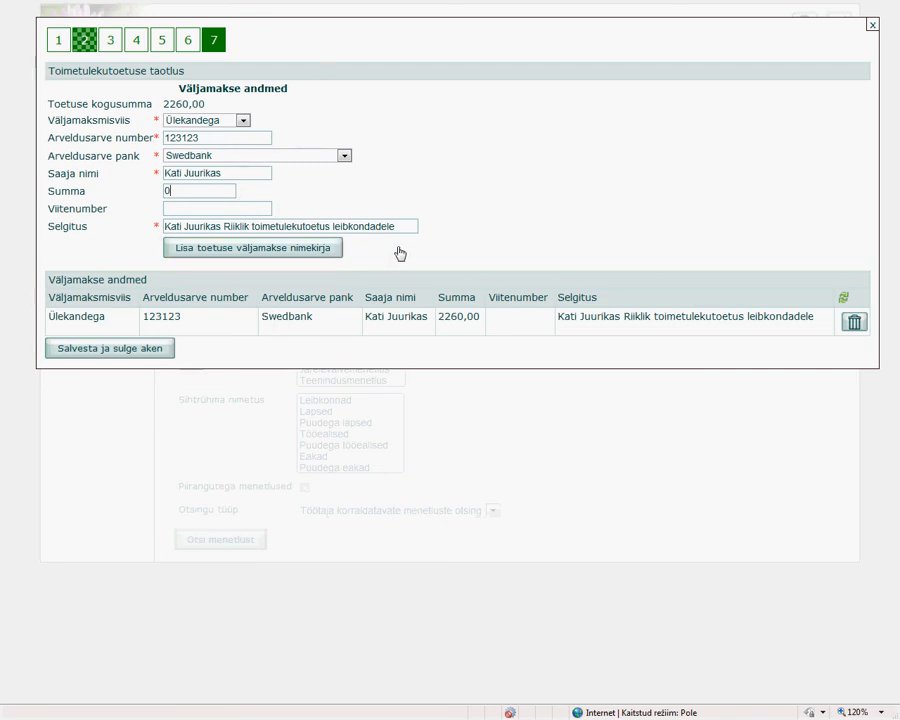
click(115, 349)
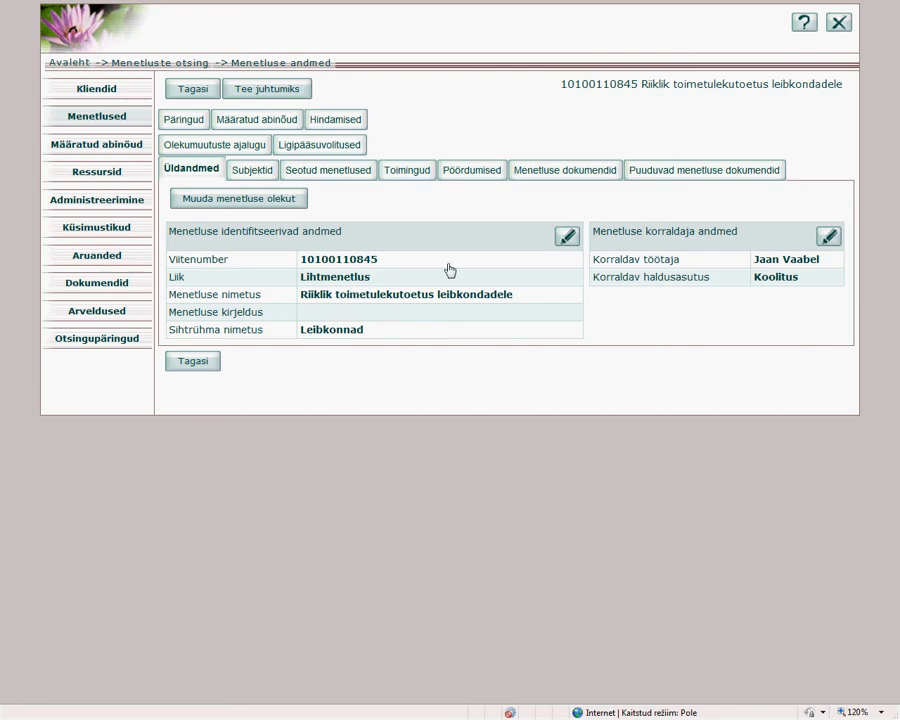
Check the reference number and name of the created procedure in its heading.
triple_click(588, 88)
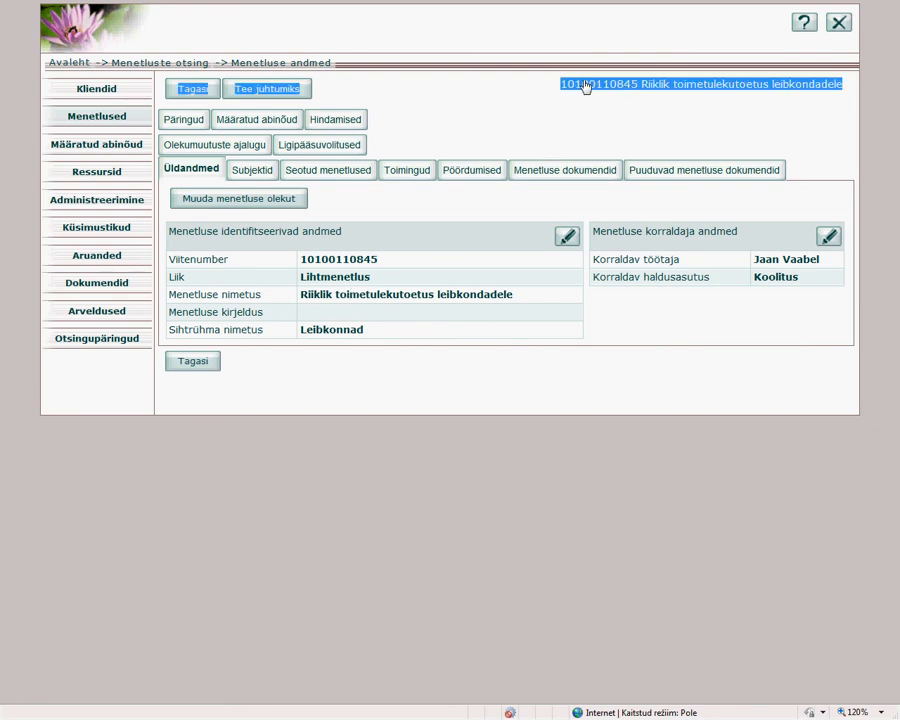
key(ctrl)
key(ctrl)
click(520, 121)
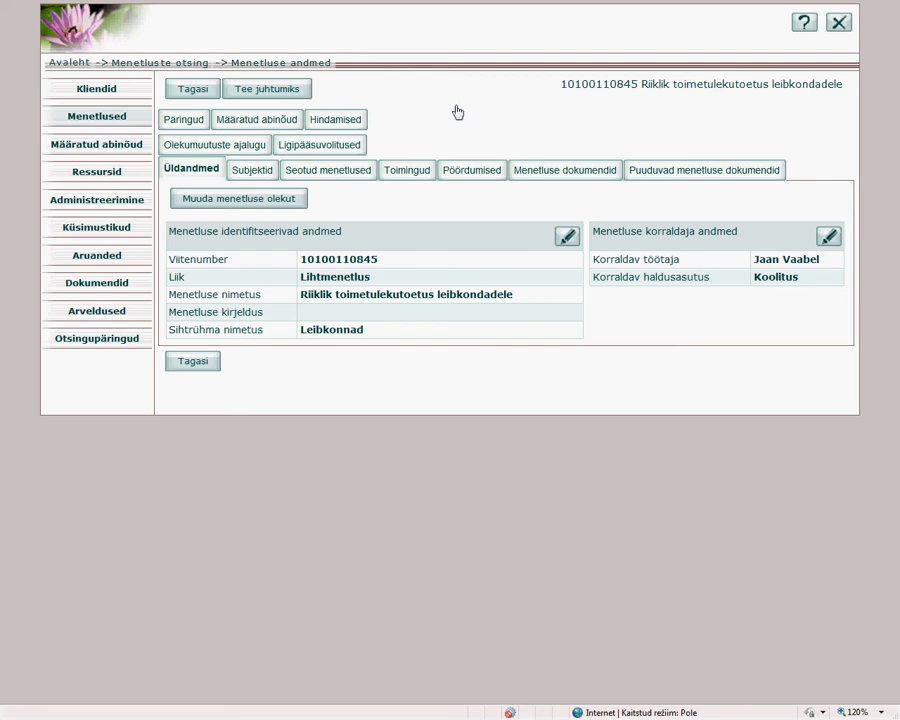
Show the procedure's Pöördumised and open the details of the incoming Riiklik toimetulekutoetus leibkondadele application.
click(470, 172)
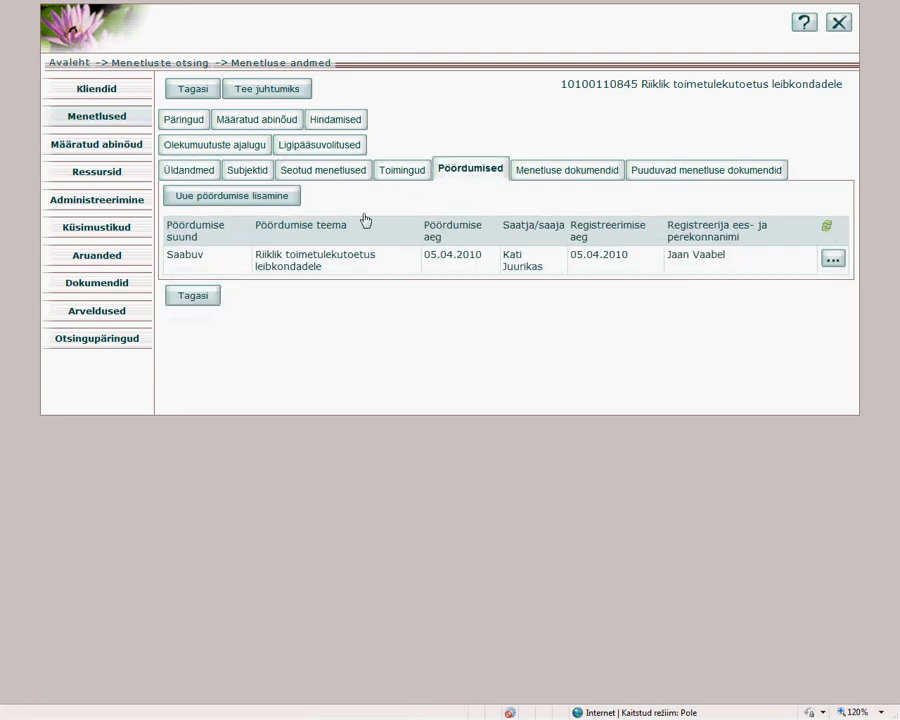
double_click(178, 257)
drag(259, 257, 722, 274)
click(756, 274)
click(833, 262)
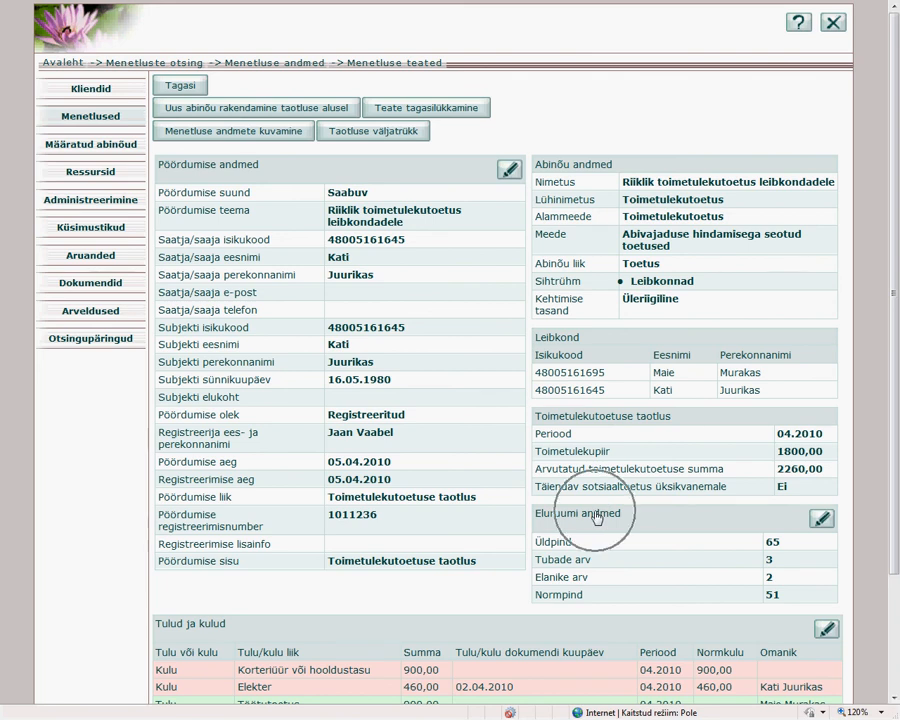
Review the application's details and open its Tulud ja kulud section for editing.
scroll(595, 514, down, 2)
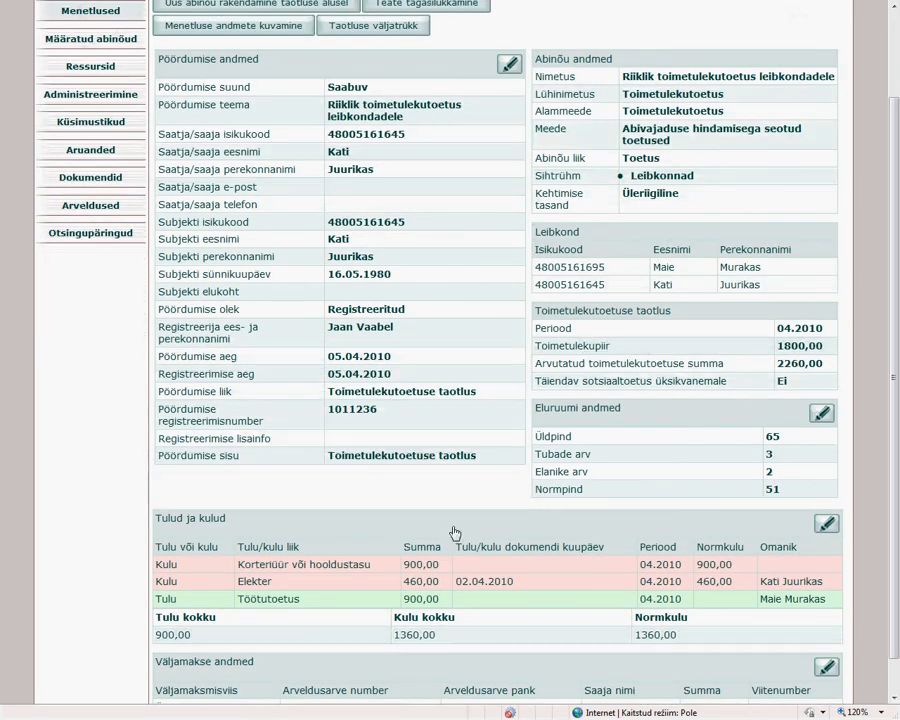
scroll(455, 530, down, 1)
click(401, 625)
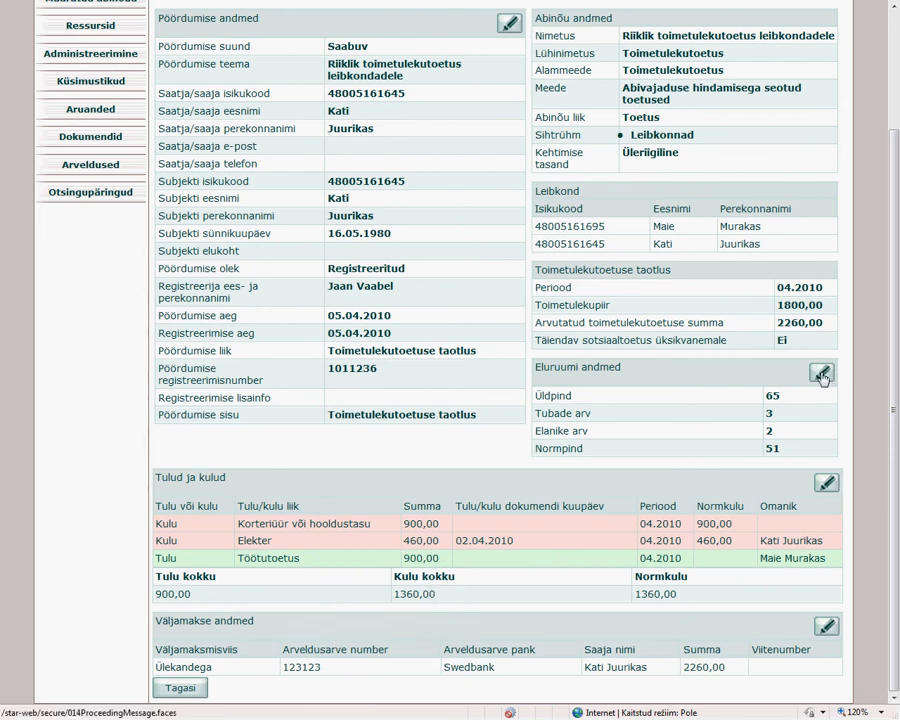
click(824, 485)
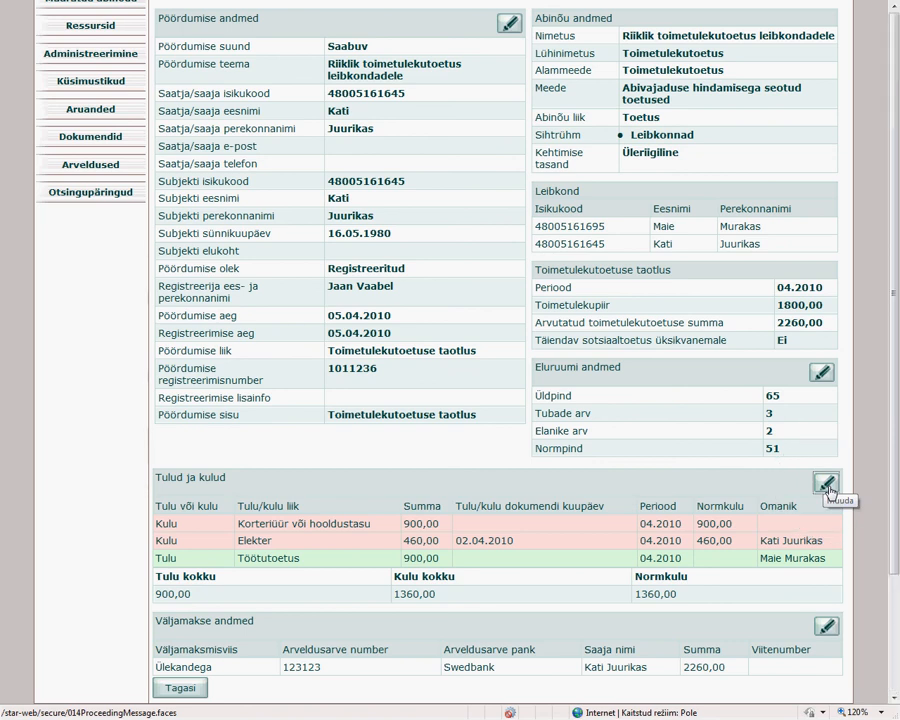
click(826, 484)
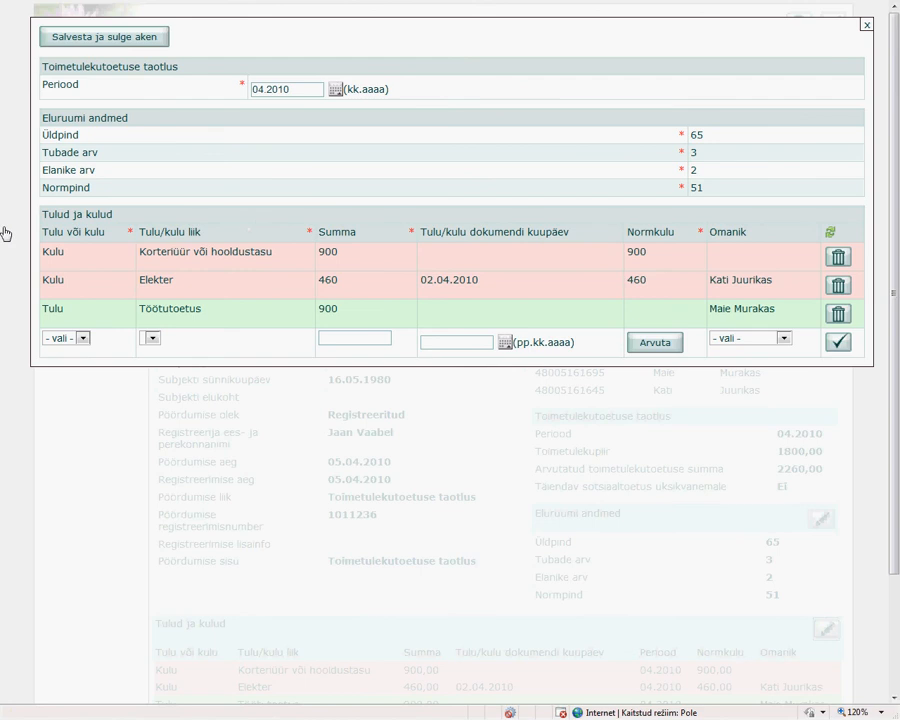
click(838, 258)
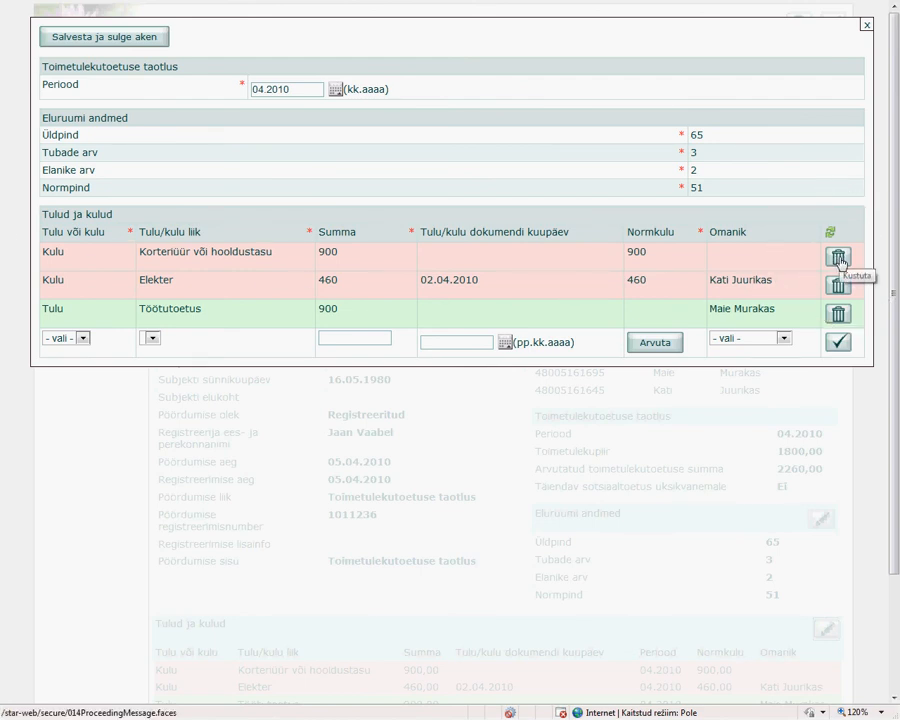
Add a Tulu entry of type Muu töötasu with a sum of 500, assigned to the first household member in the owner list.
click(83, 340)
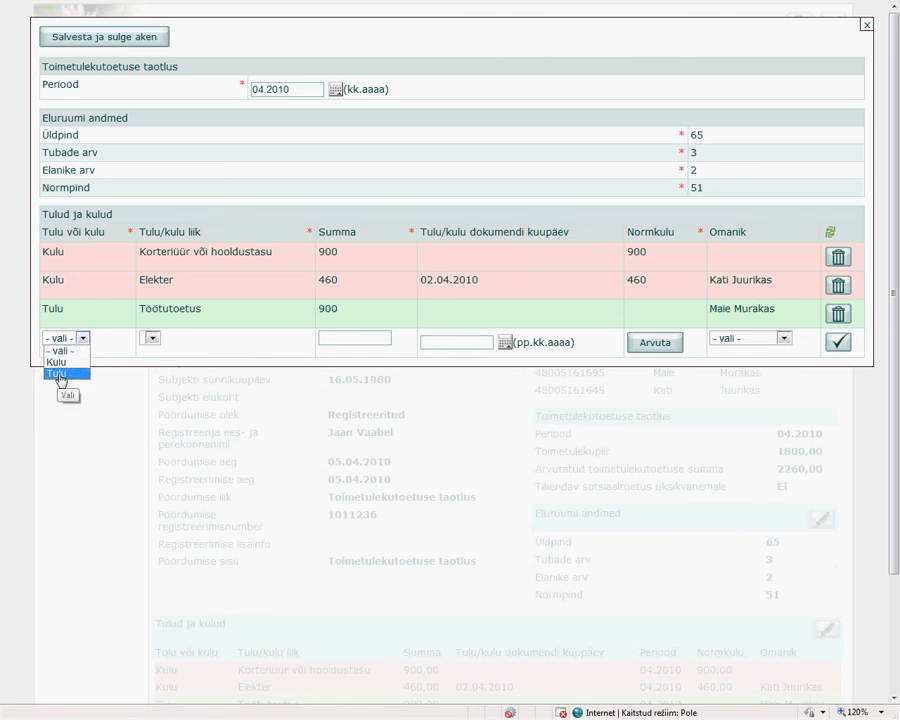
click(59, 374)
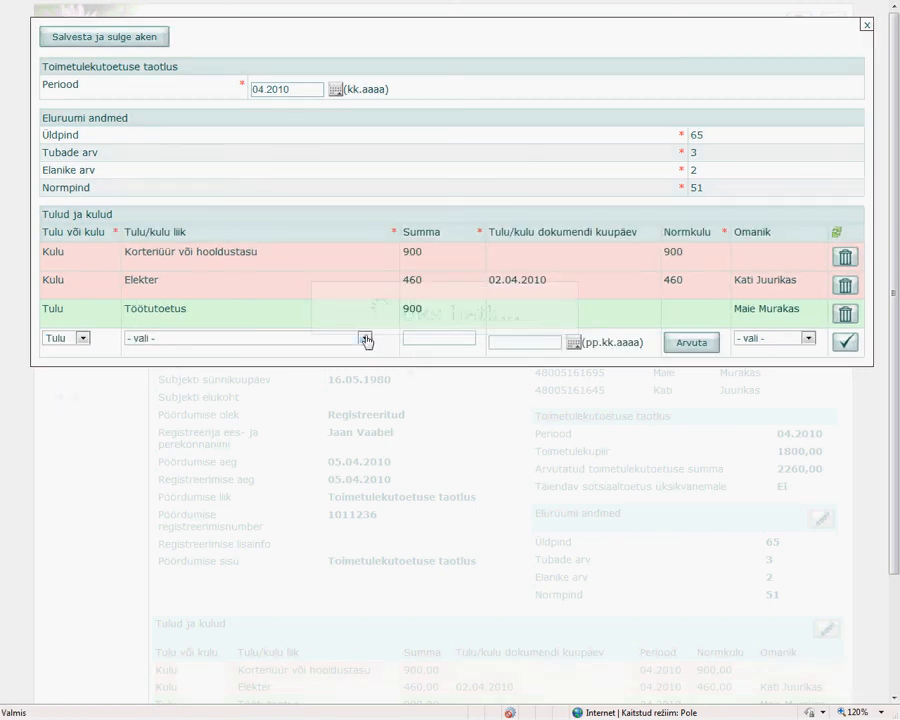
click(364, 338)
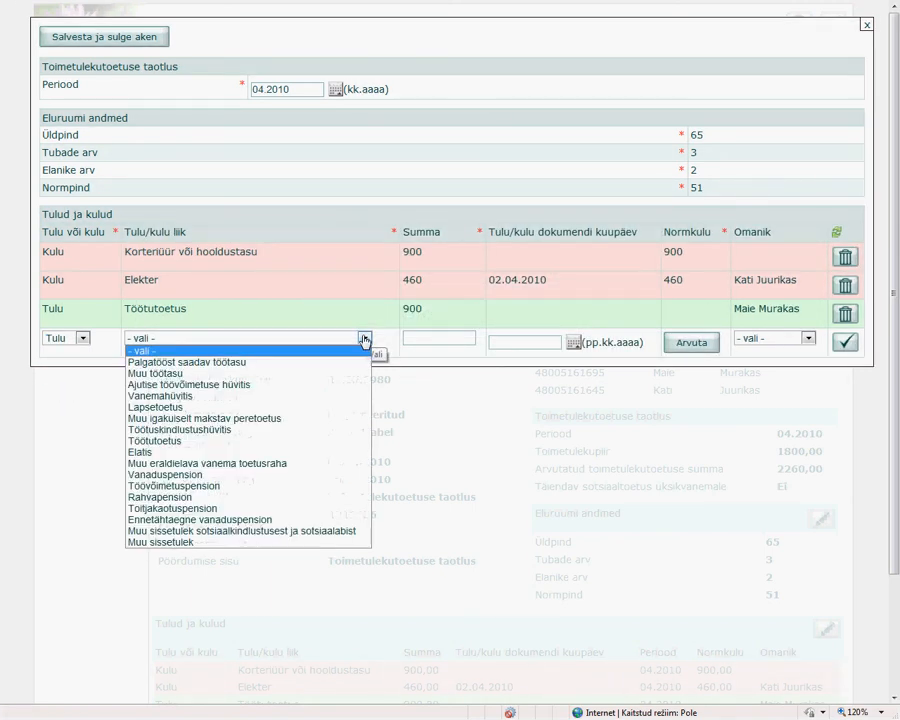
click(163, 374)
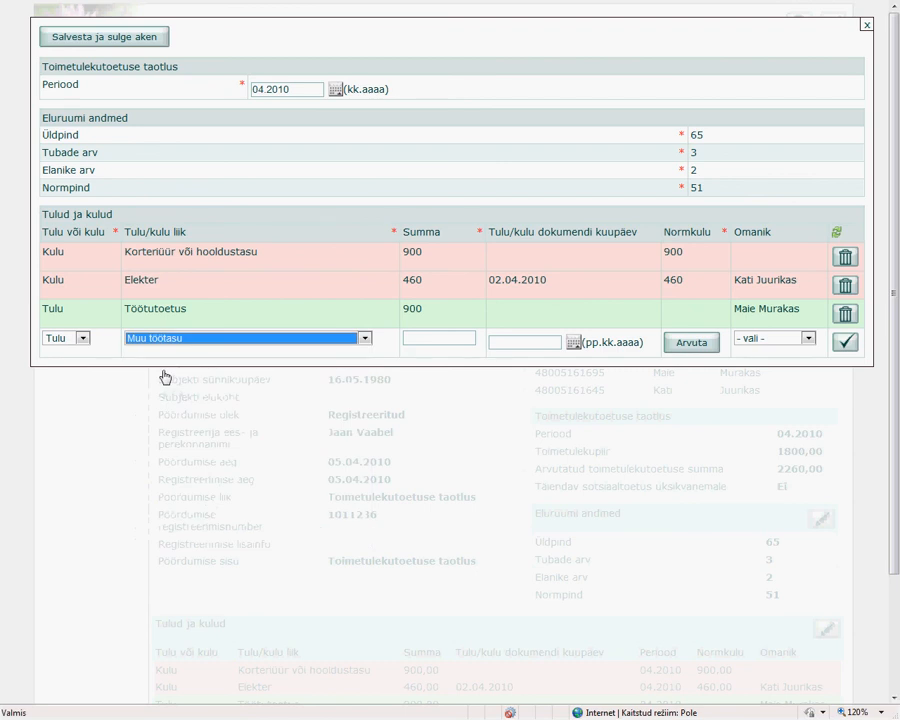
click(436, 344)
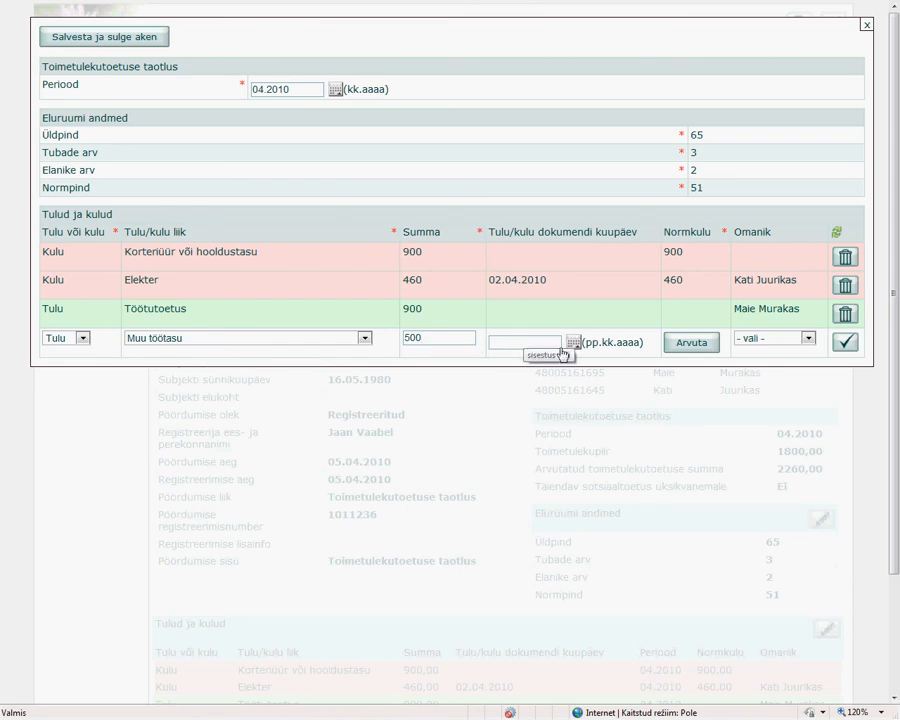
click(770, 343)
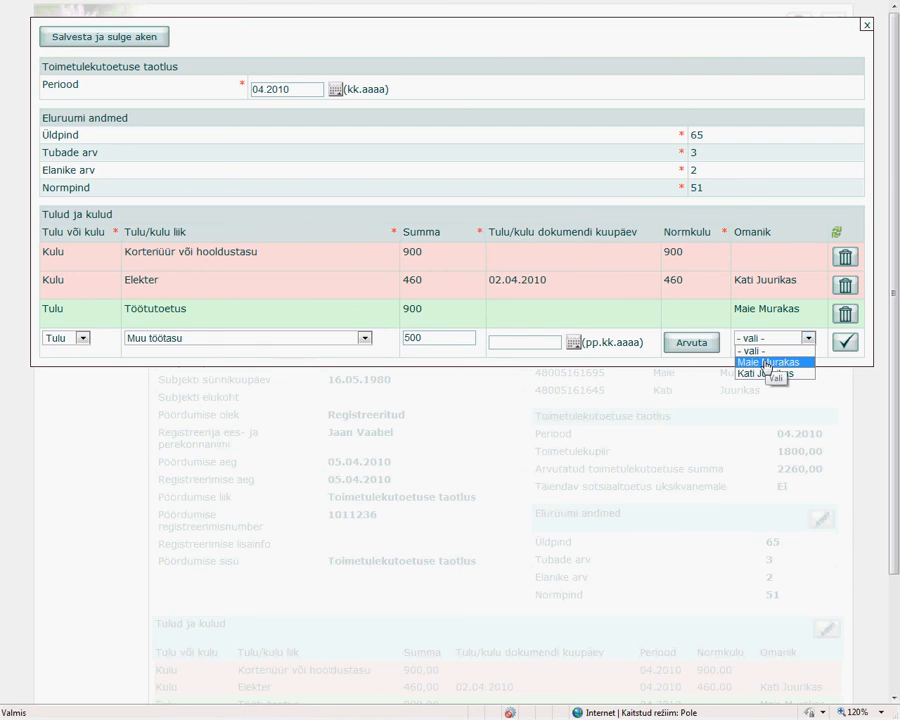
click(771, 363)
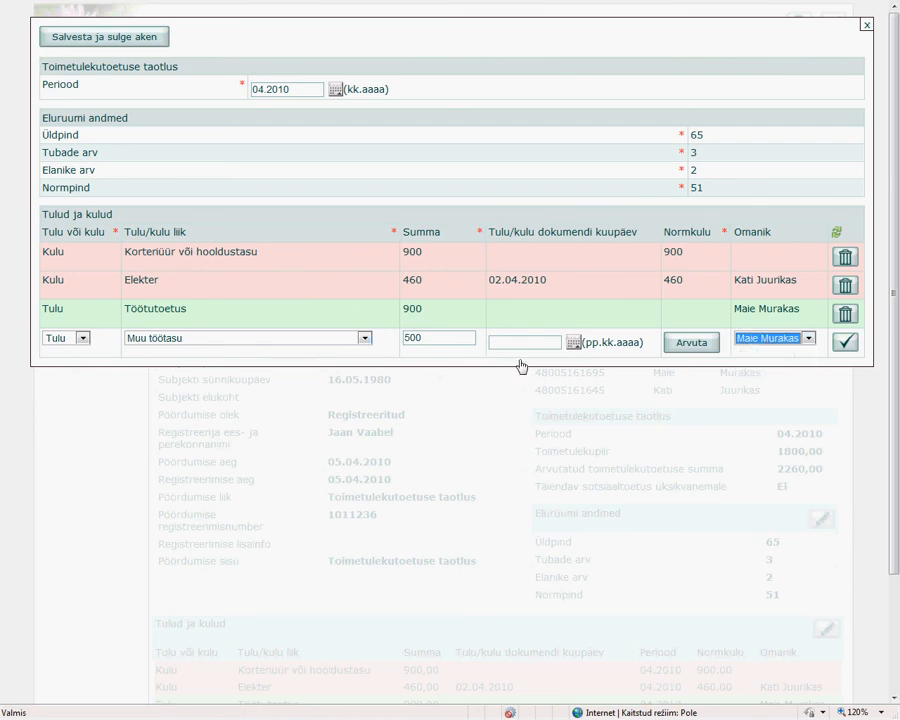
click(843, 345)
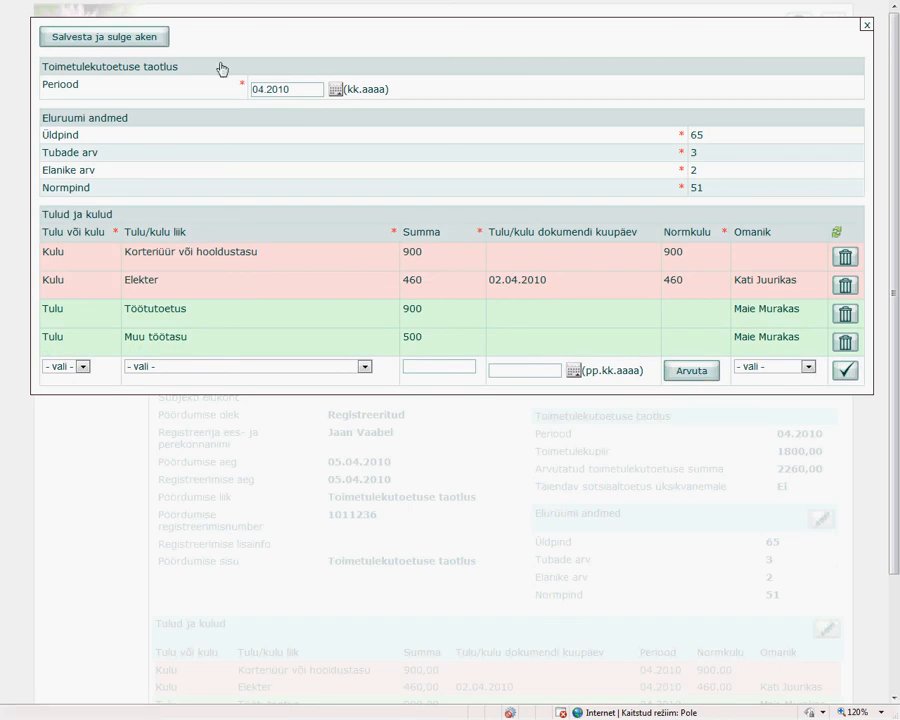
Save the income and expense changes, close the window and review the recalculated benefit sum and payout details.
click(118, 40)
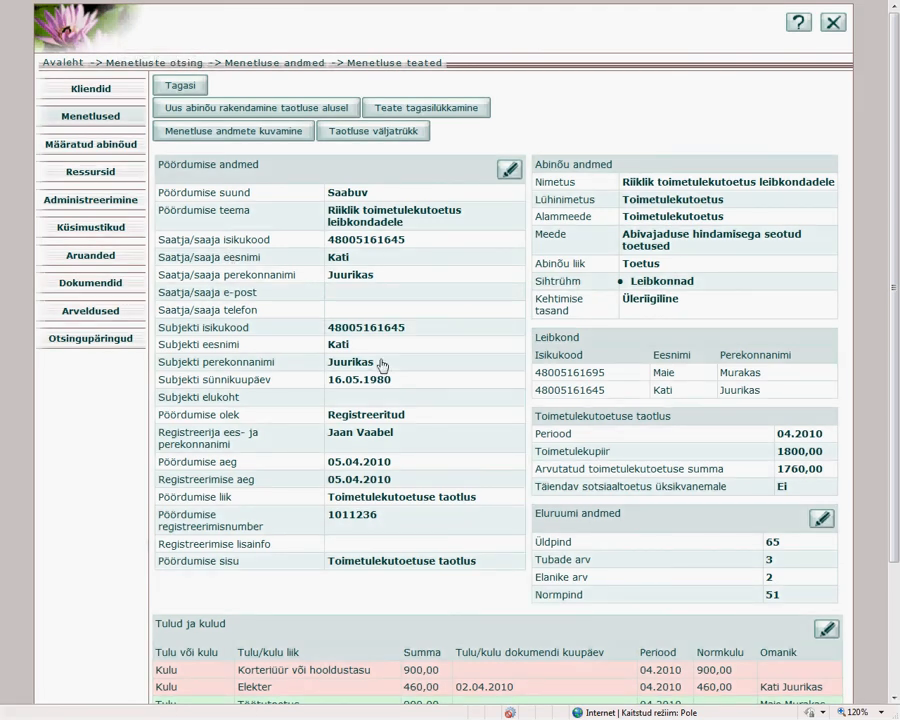
scroll(372, 372, down, 2)
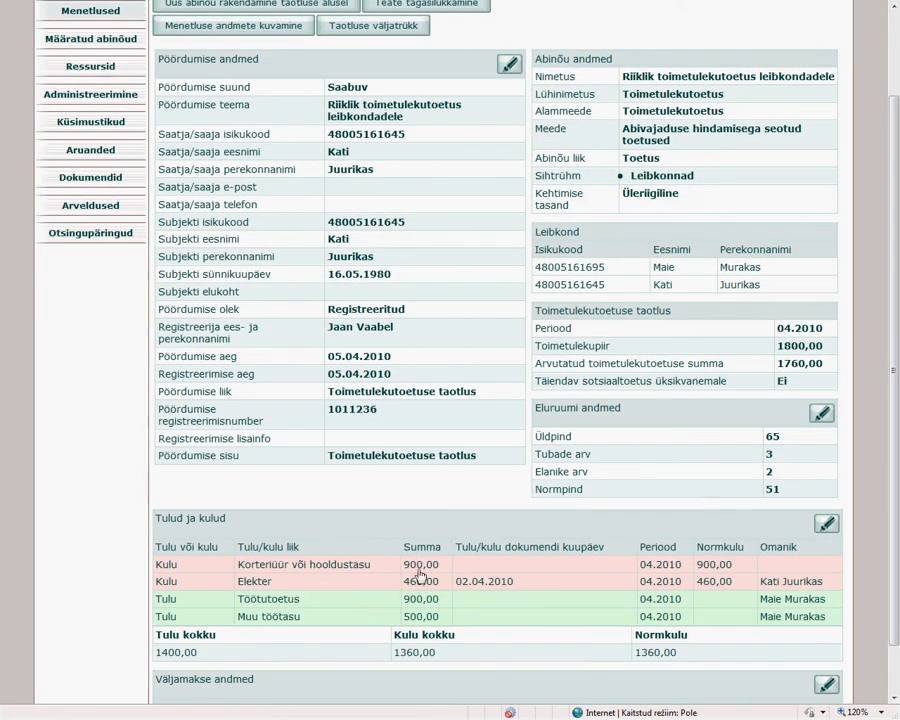
scroll(383, 489, down, 1)
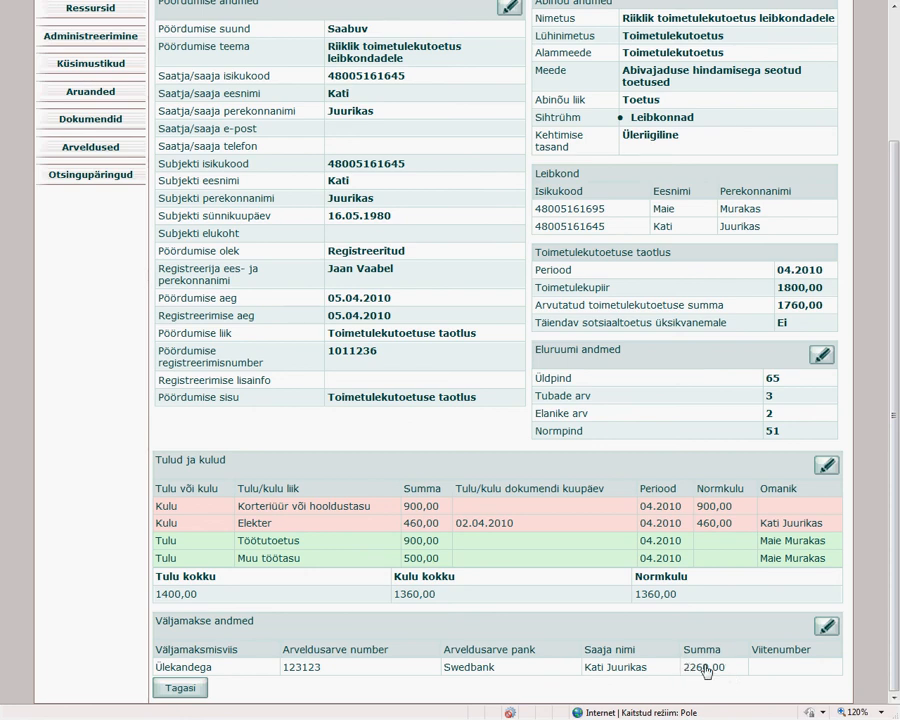
Set the Summa of the Ülekandega payout under Väljamakse andmed to 1760, matching the calculated benefit, and save and close the payout window.
click(807, 308)
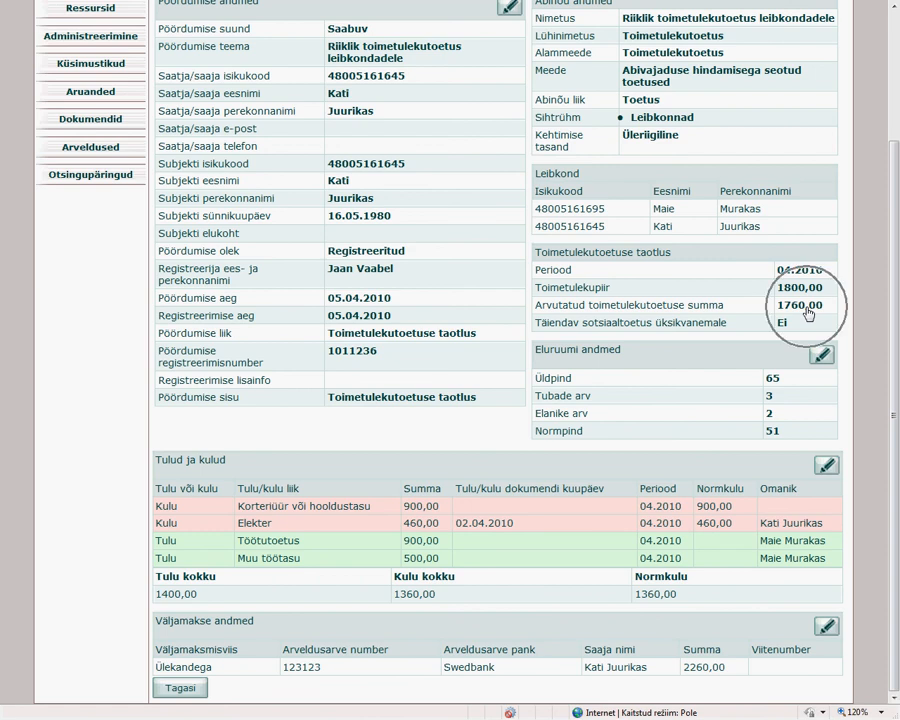
click(800, 311)
click(800, 313)
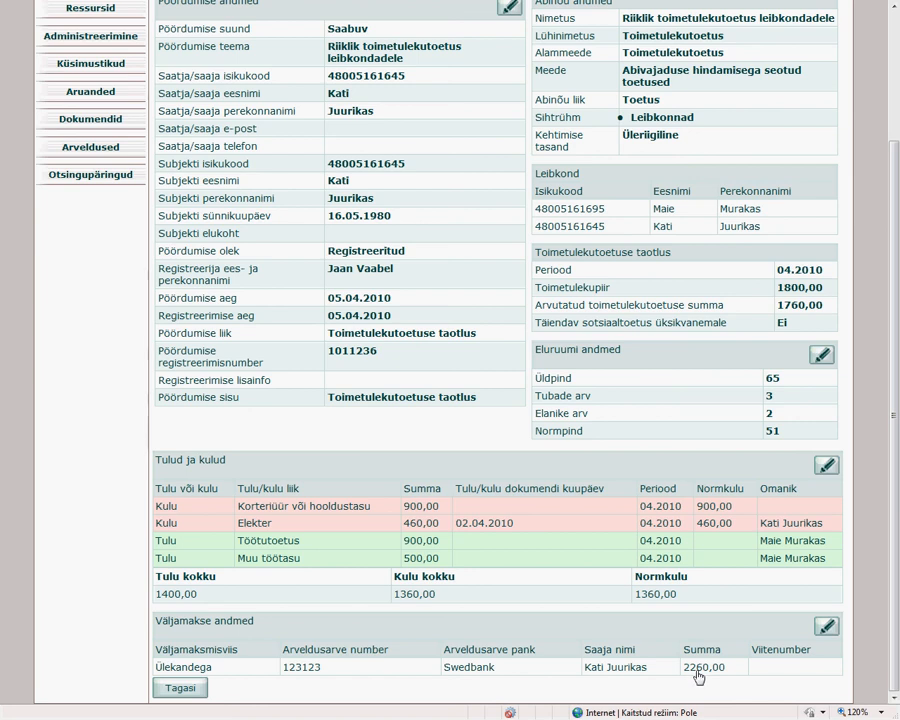
click(826, 630)
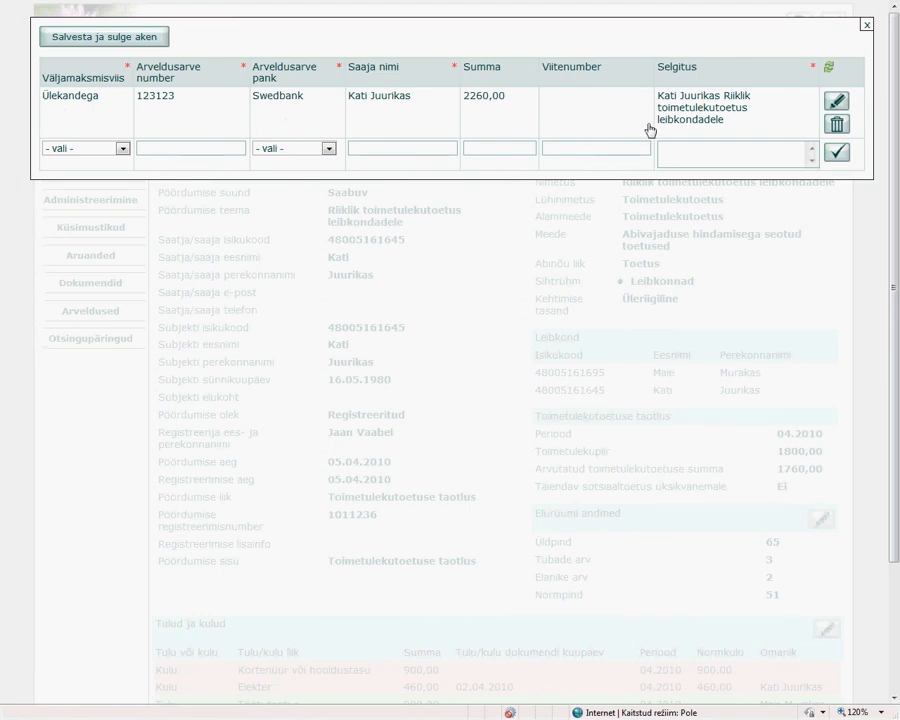
click(835, 102)
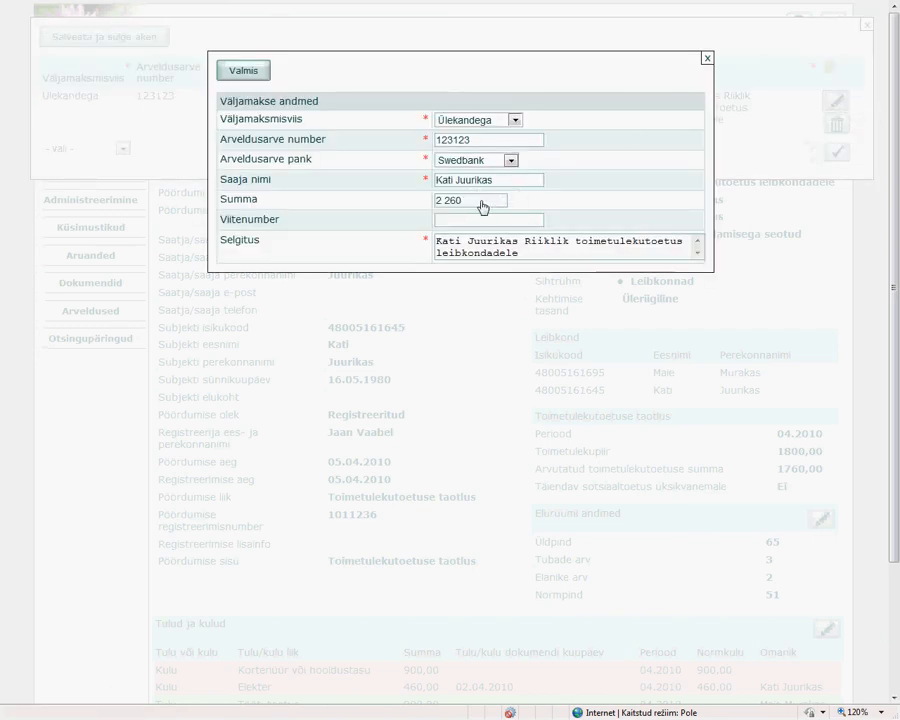
drag(481, 206, 411, 204)
text(17)
click(236, 72)
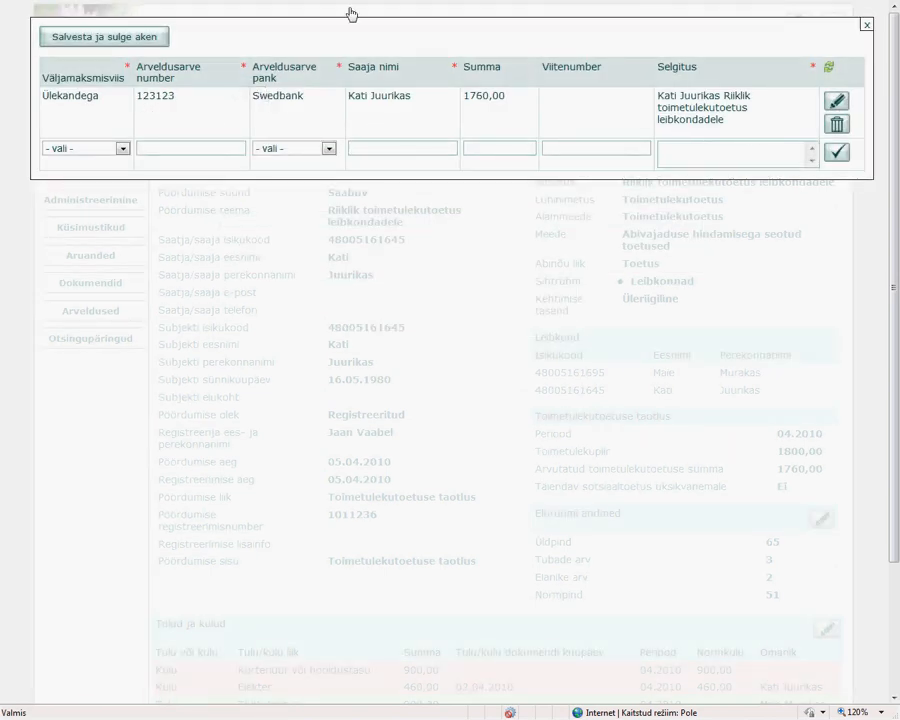
mouse_move(127, 20)
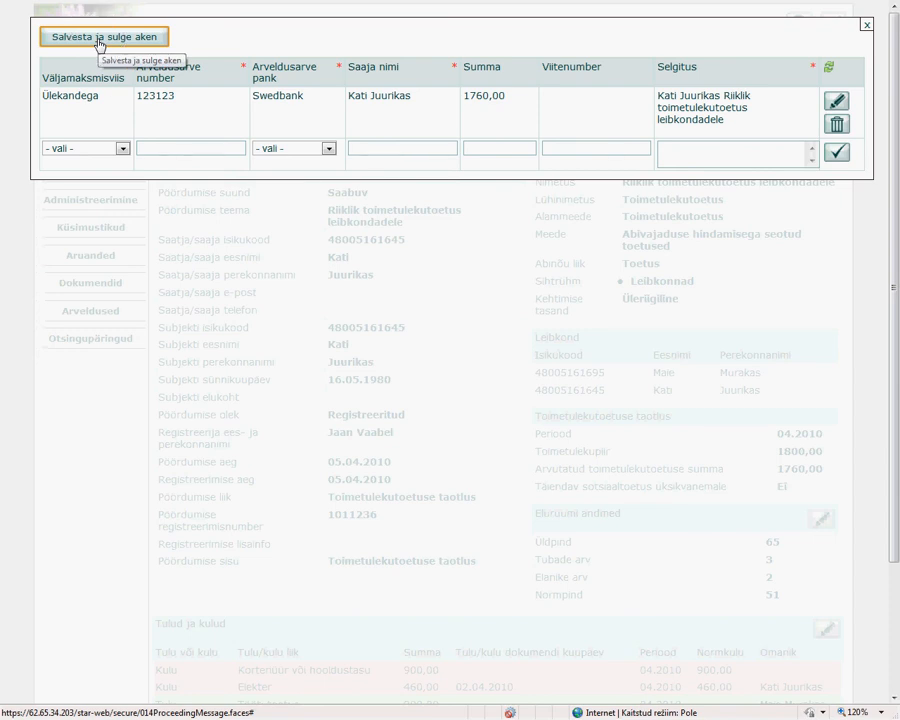
click(99, 43)
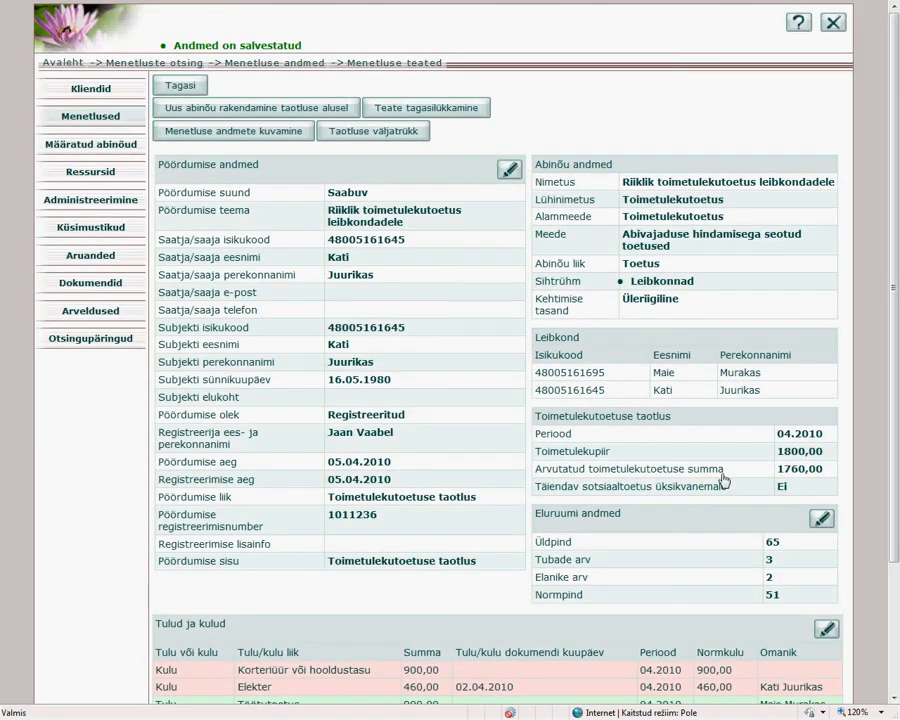
Compare the calculated benefit sum with the saved payout sum and review the rest of the application's data and editable sections.
drag(827, 478, 779, 478)
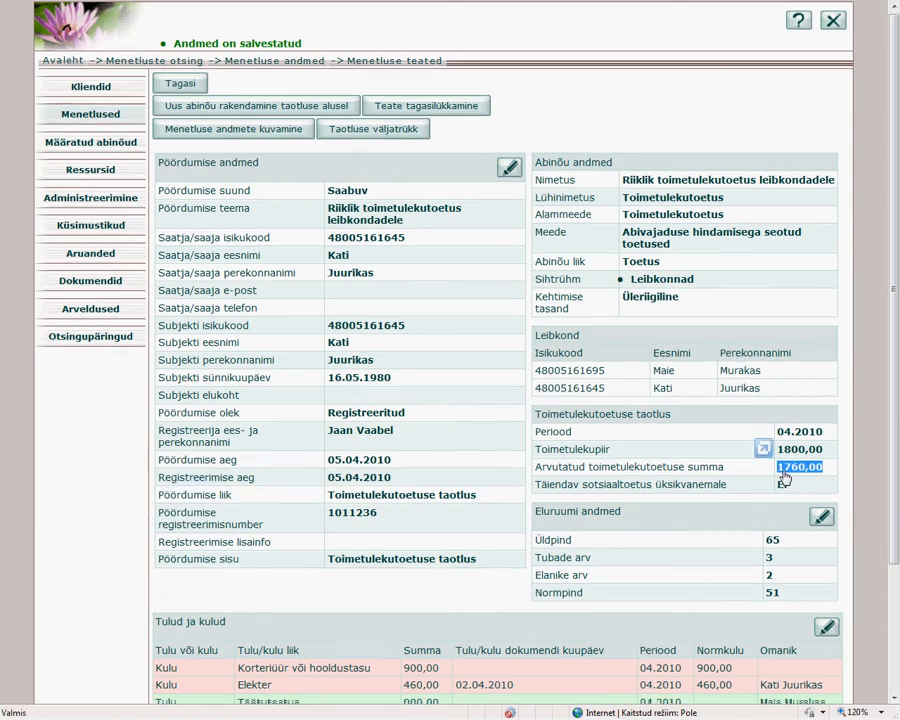
scroll(778, 480, down, 3)
drag(727, 676, 682, 669)
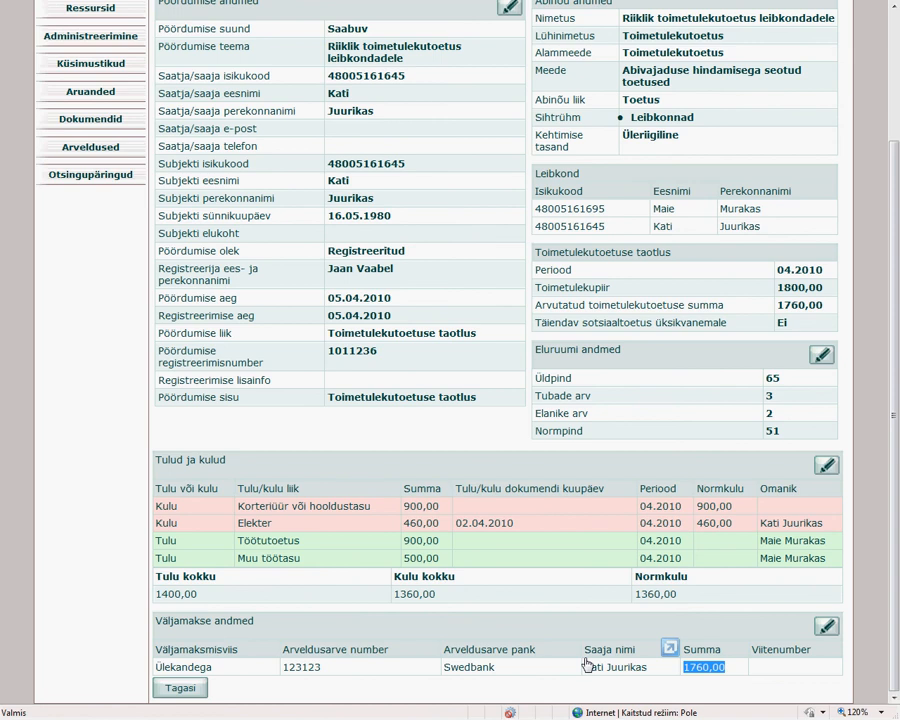
scroll(588, 665, up, 3)
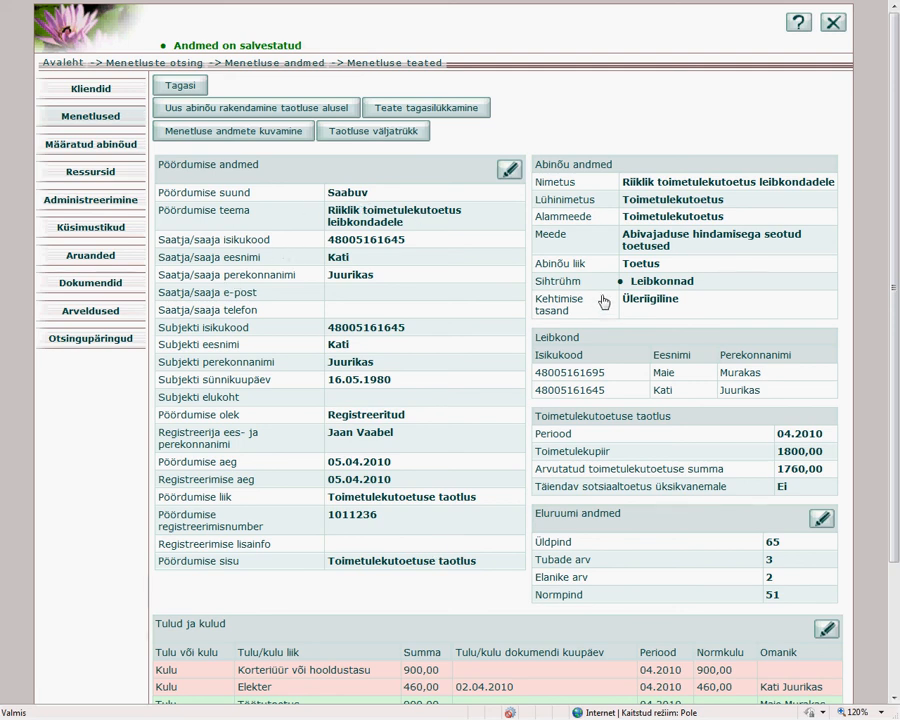
scroll(568, 315, down, 3)
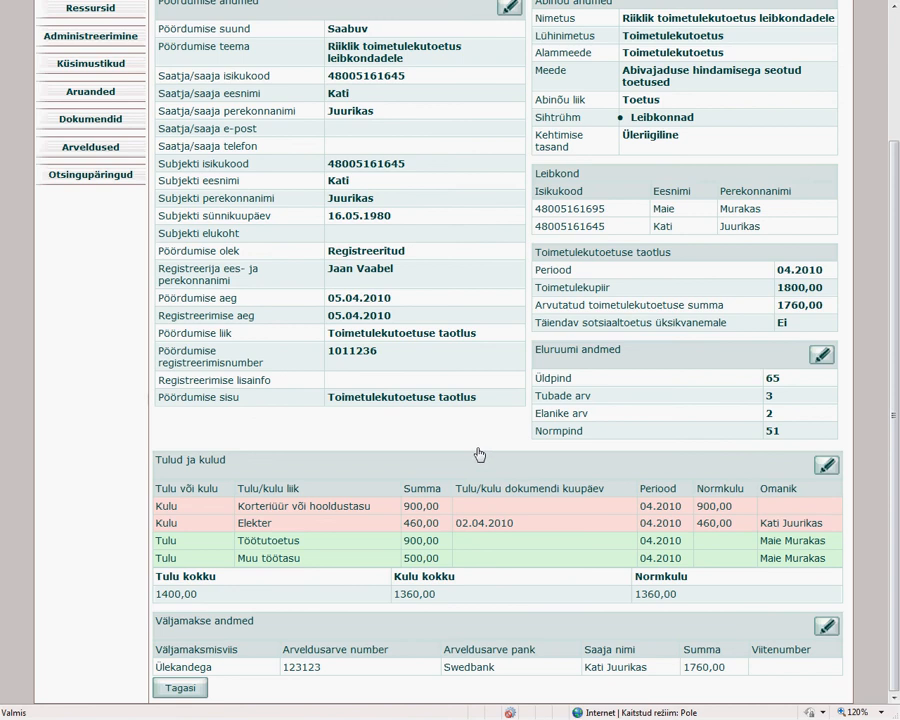
scroll(442, 437, up, 2)
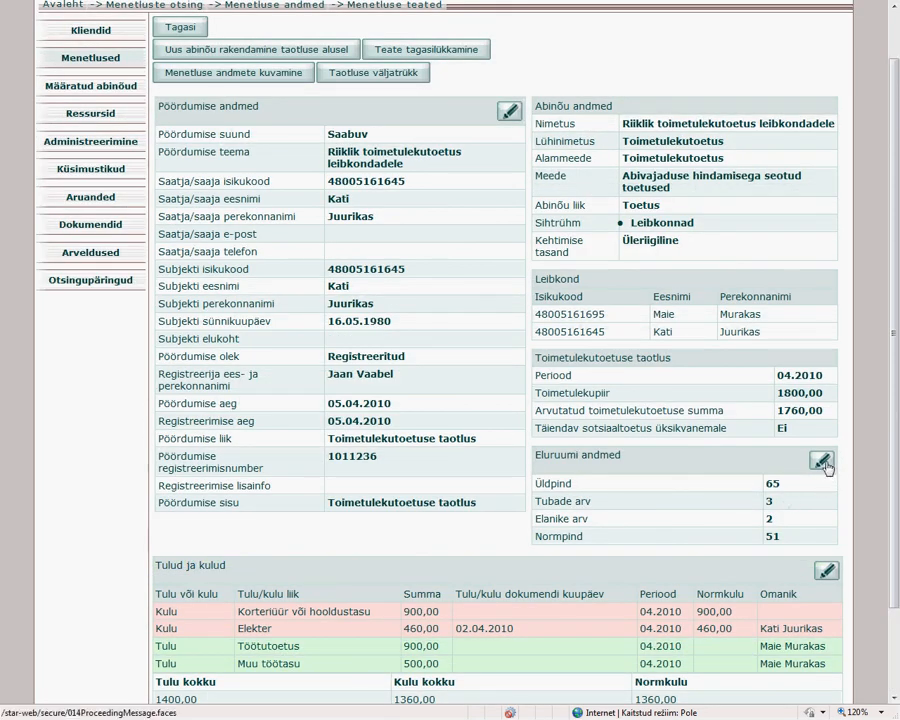
scroll(462, 350, up, 1)
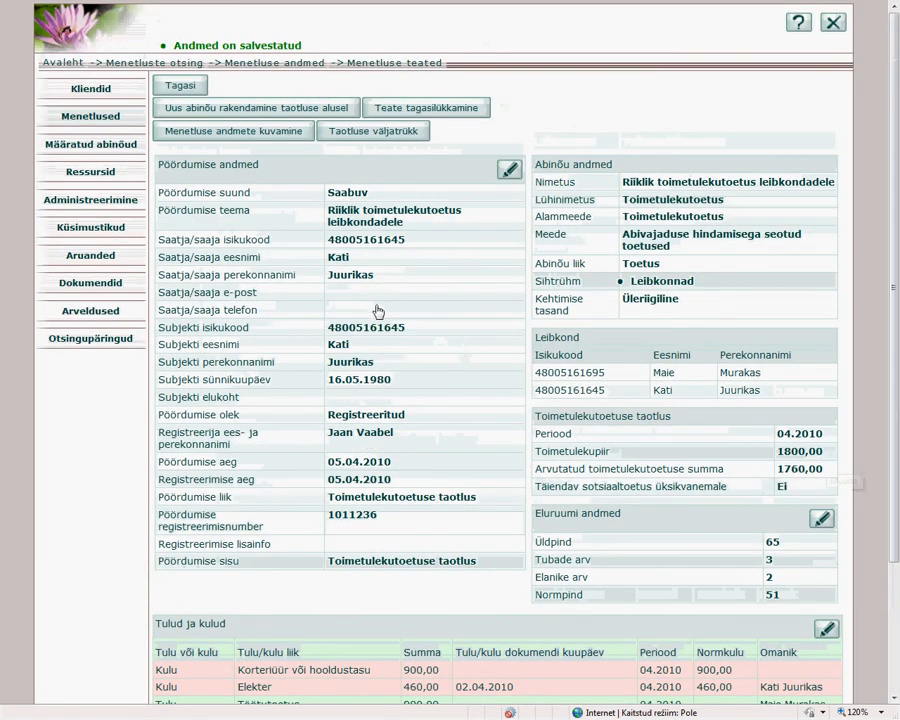